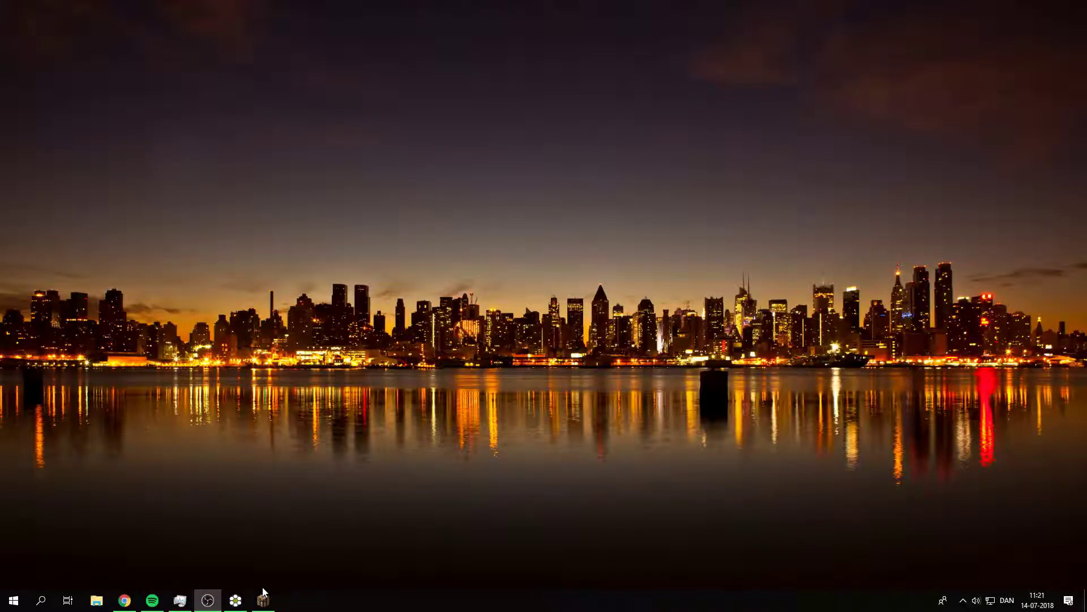
Step: Minimize Minecraft and bring up MC Server Soft with the Test server offline at 0/20 players
{"action": "mouse_move", "coordinate": [265, 599]}
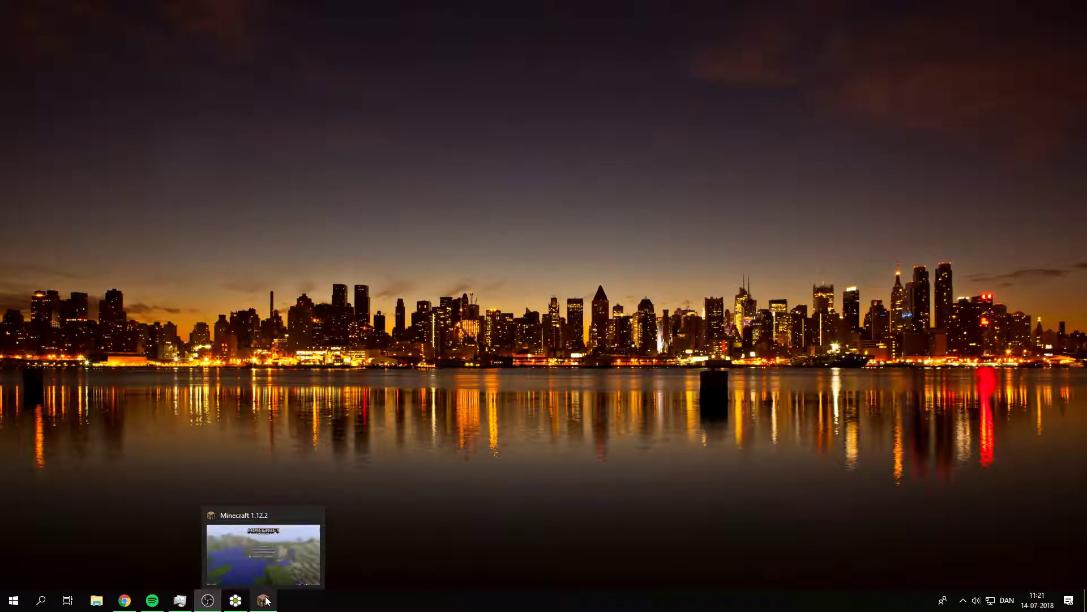
{"action": "left_click", "coordinate": [264, 601]}
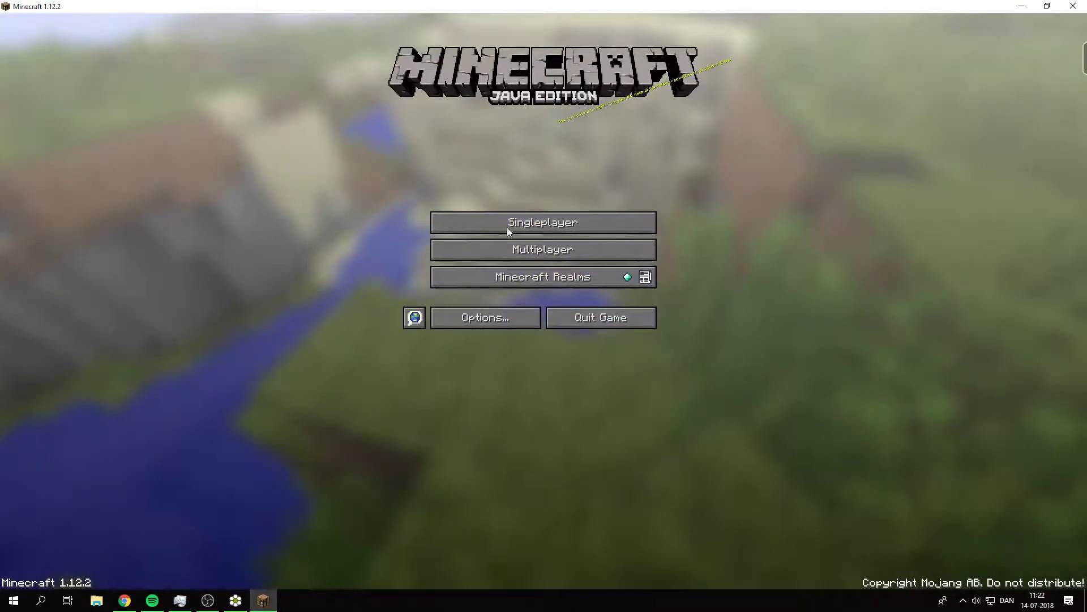
{"action": "left_click", "coordinate": [1024, 6]}
{"action": "left_click", "coordinate": [236, 600]}
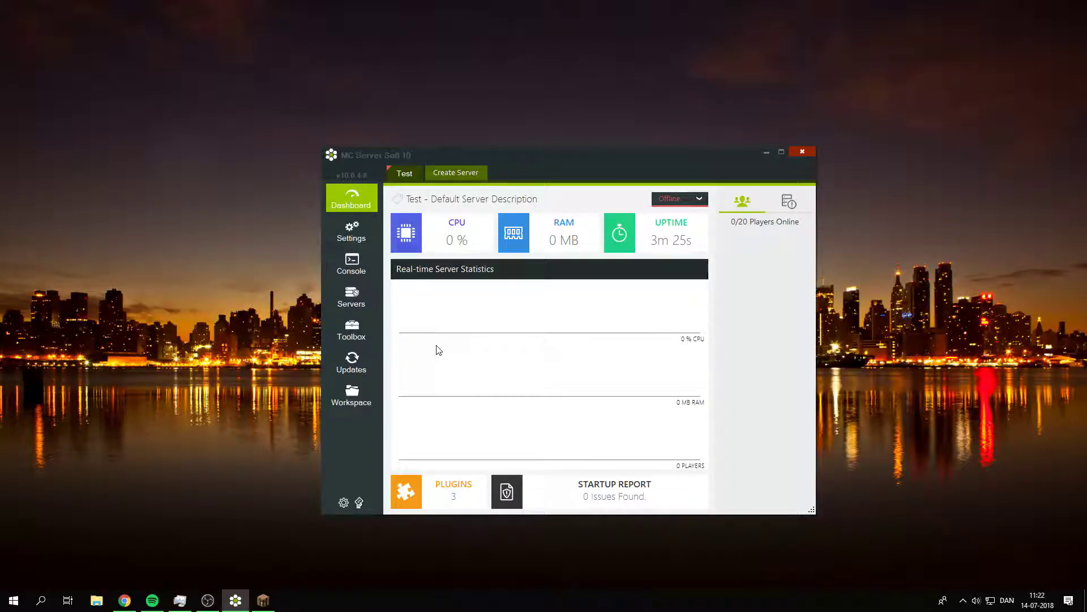
Step: Go to %appdata%\.minecraft\saves and copy the Lobby Premade world folder
{"action": "key", "text": "super+r"}
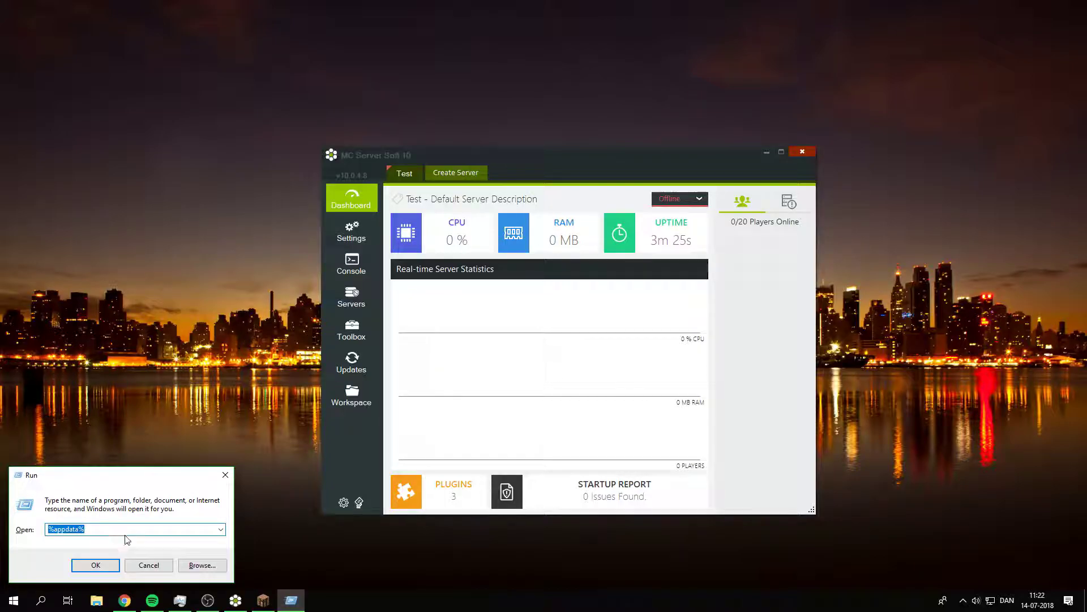
{"action": "left_click", "coordinate": [57, 530]}
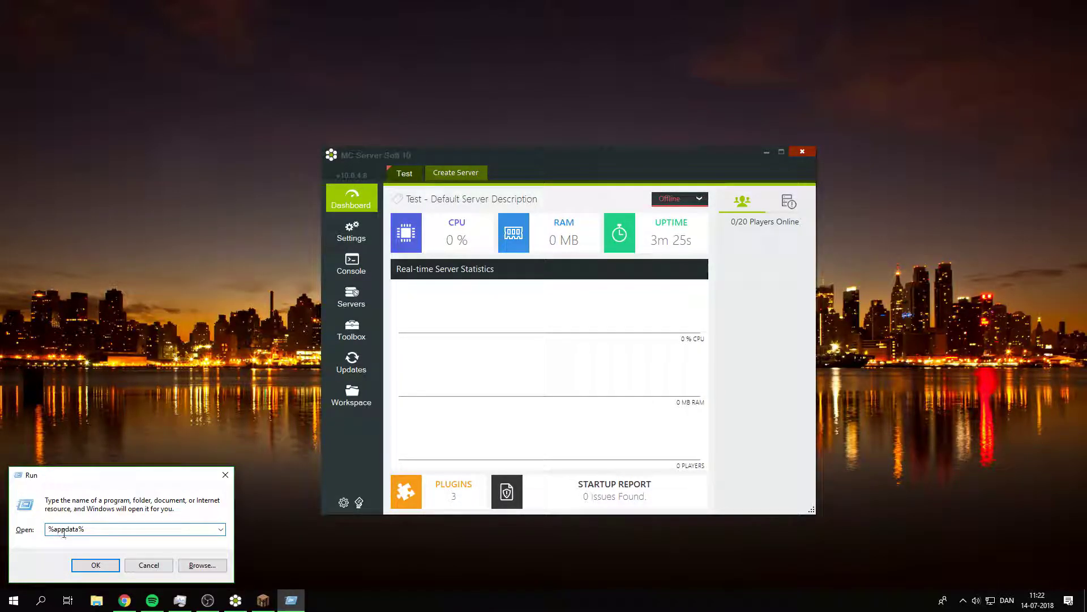
{"action": "left_click", "coordinate": [94, 565]}
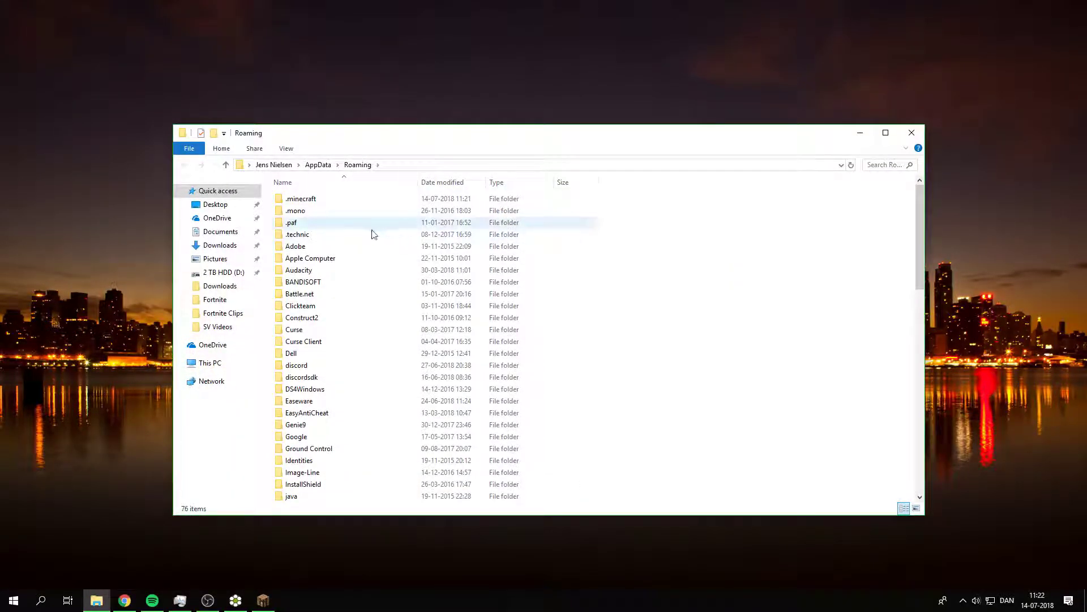
{"action": "double_click", "coordinate": [326, 203]}
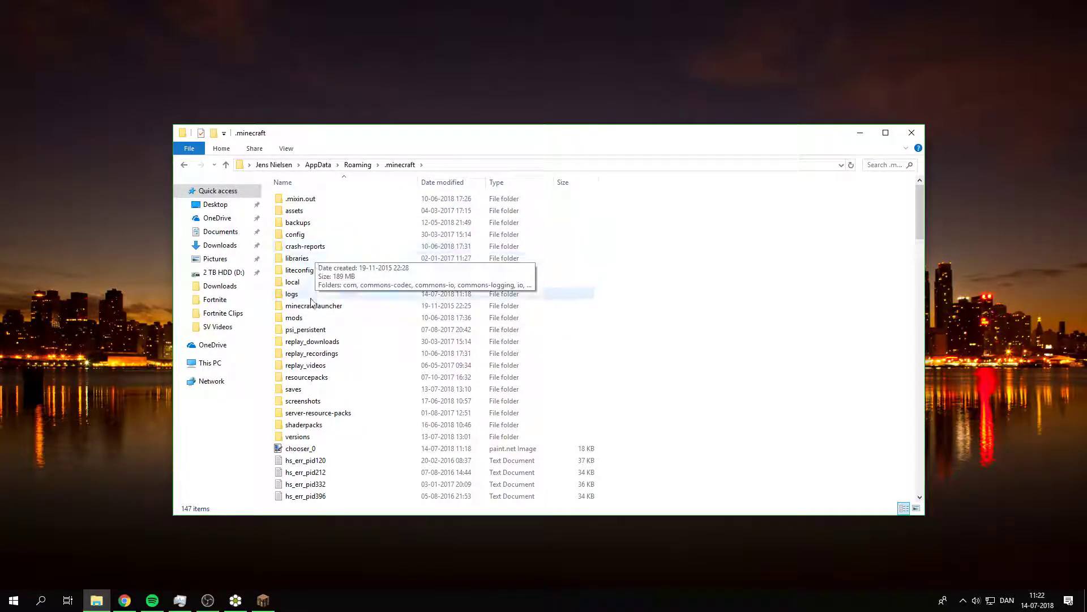
{"action": "double_click", "coordinate": [312, 391]}
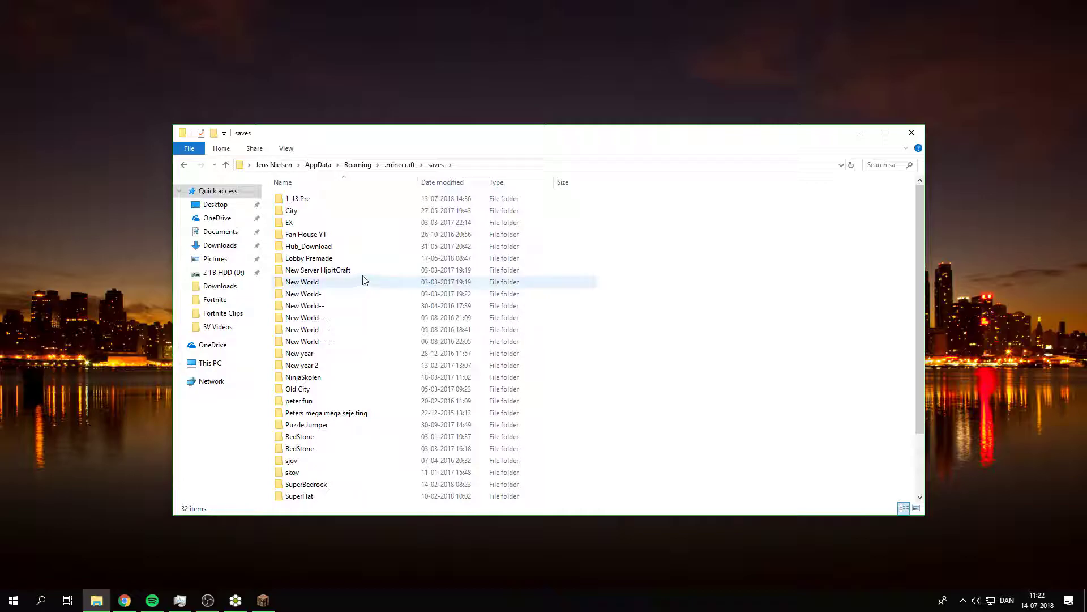
{"action": "scroll", "coordinate": [379, 363], "scroll_direction": "down", "scroll_amount": 2}
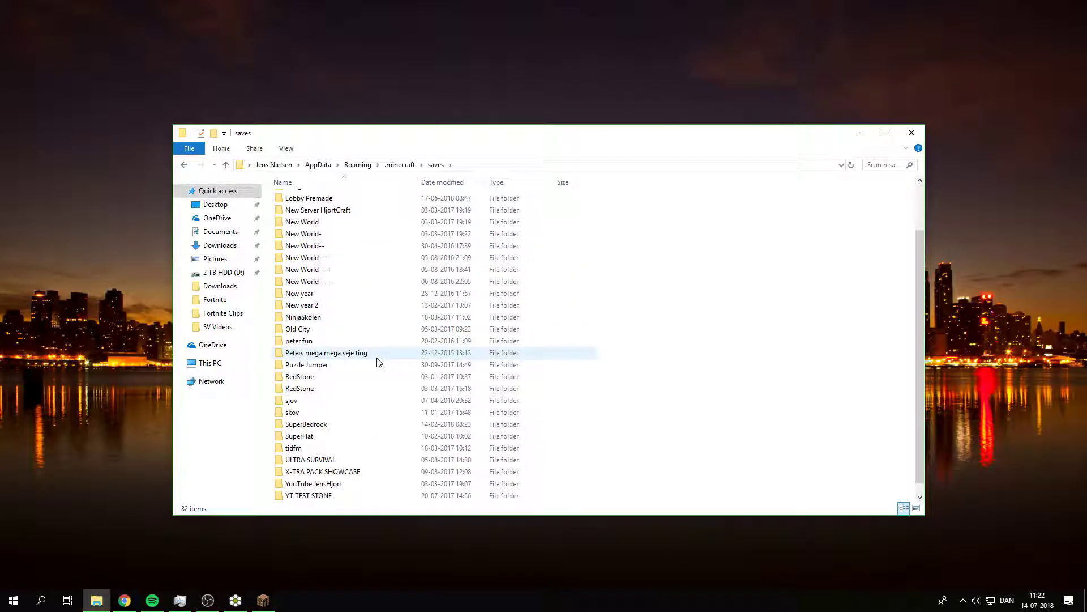
{"action": "scroll", "coordinate": [379, 363], "scroll_direction": "up", "scroll_amount": 2}
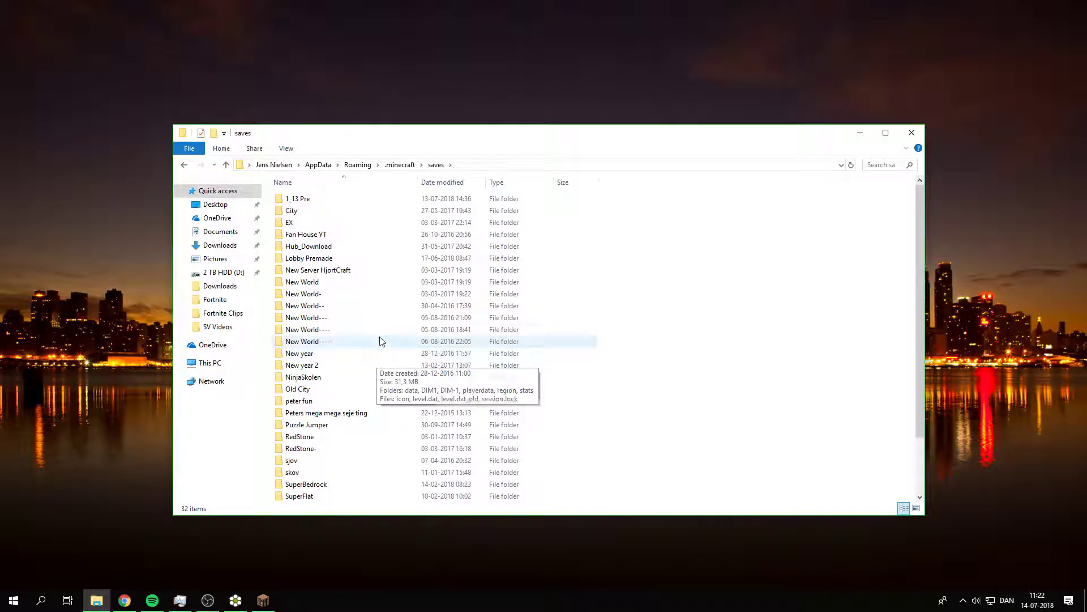
{"action": "right_click", "coordinate": [355, 261]}
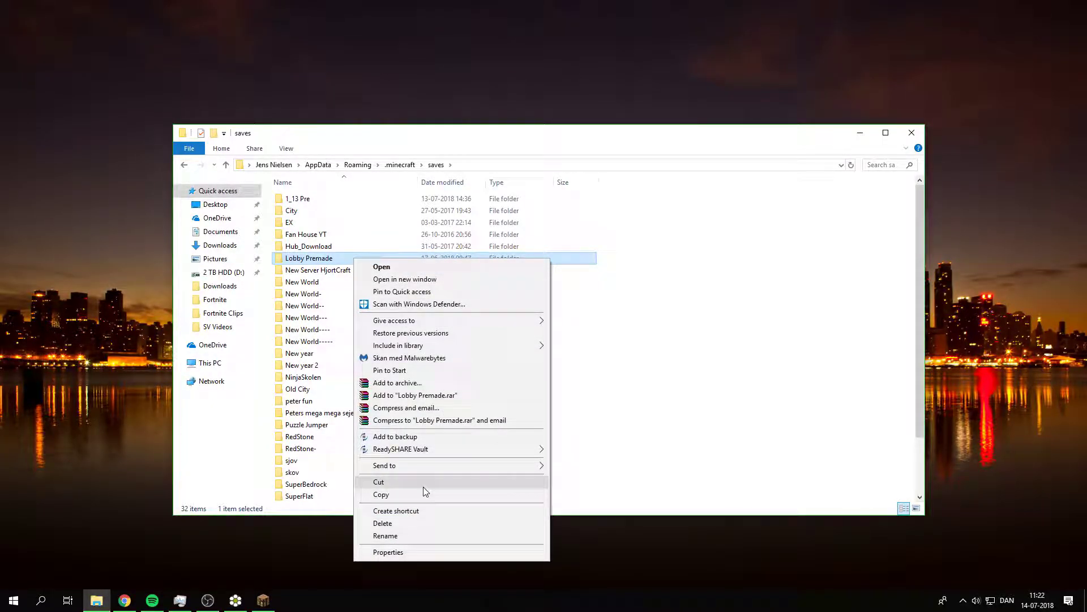
{"action": "left_click", "coordinate": [381, 494]}
{"action": "left_click", "coordinate": [852, 139]}
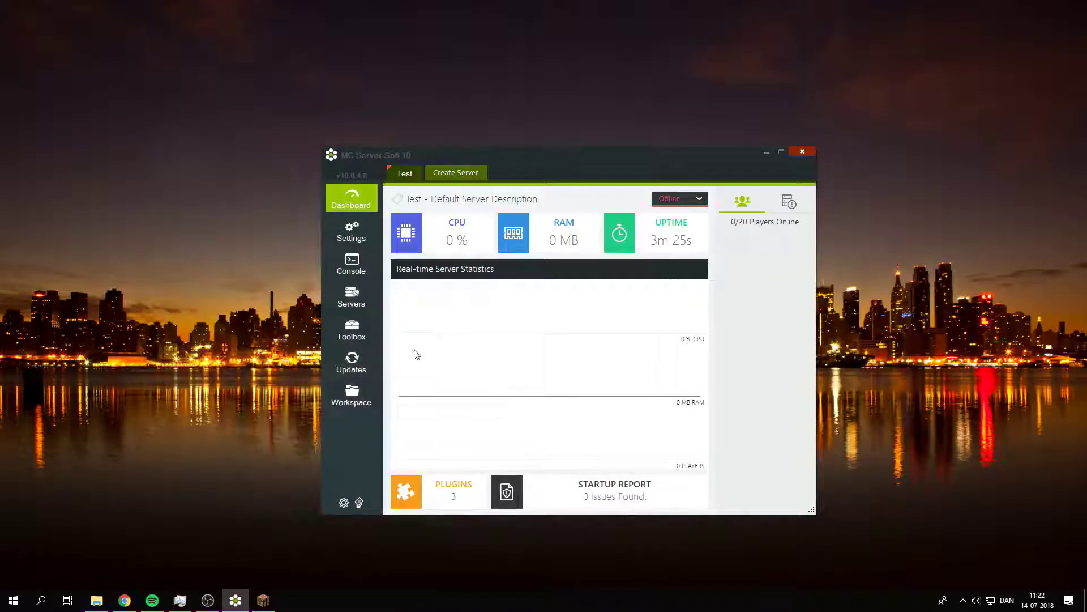
{"action": "left_click", "coordinate": [363, 403]}
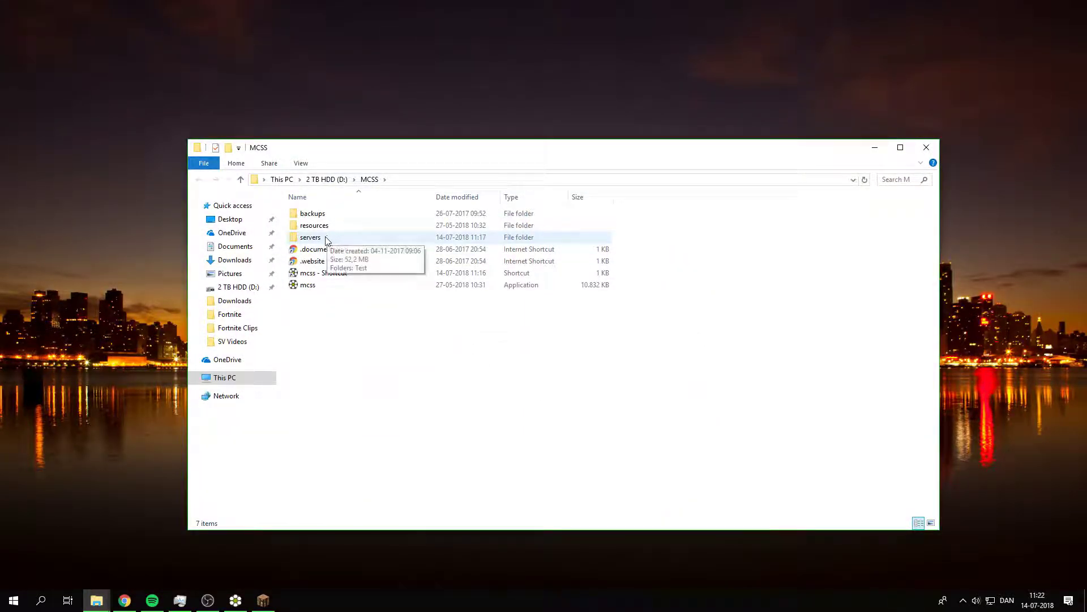
{"action": "left_click", "coordinate": [875, 148]}
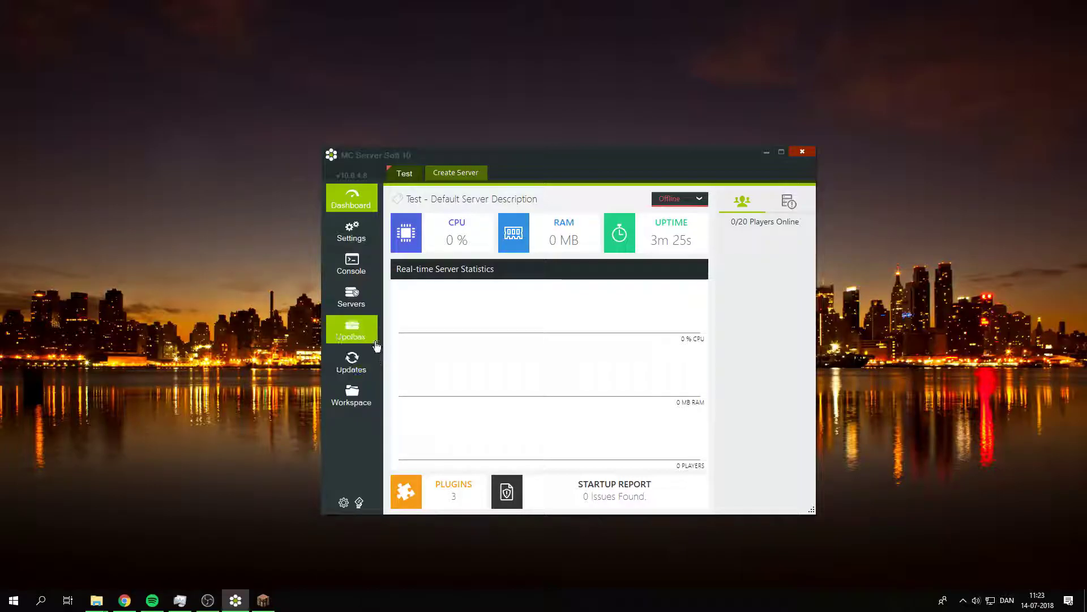
{"action": "left_click", "coordinate": [352, 395]}
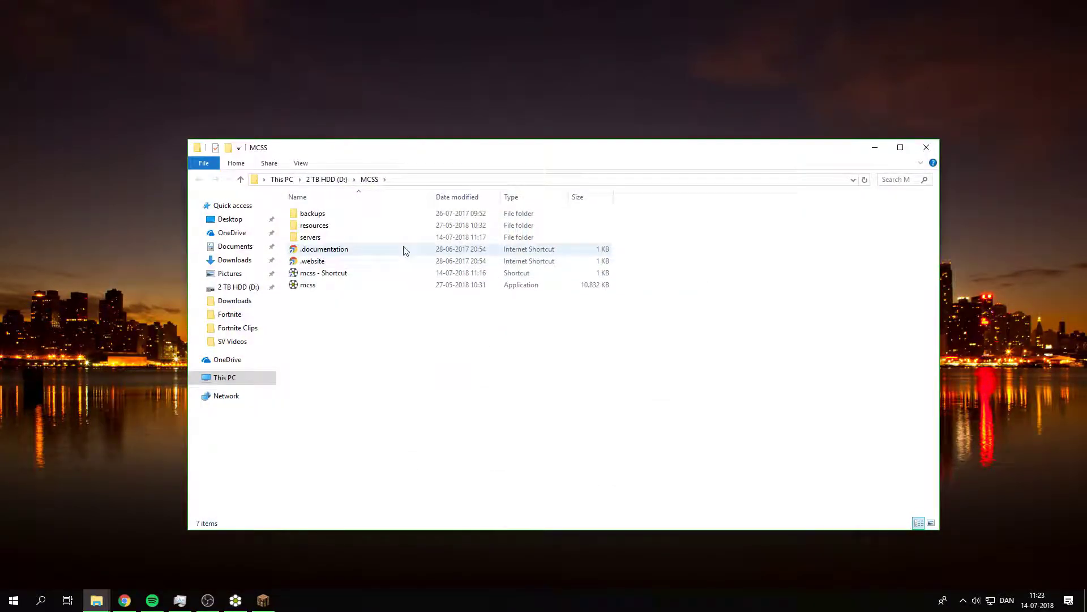
Step: Paste the Lobby Premade world into the servers\Test folder
{"action": "double_click", "coordinate": [331, 238]}
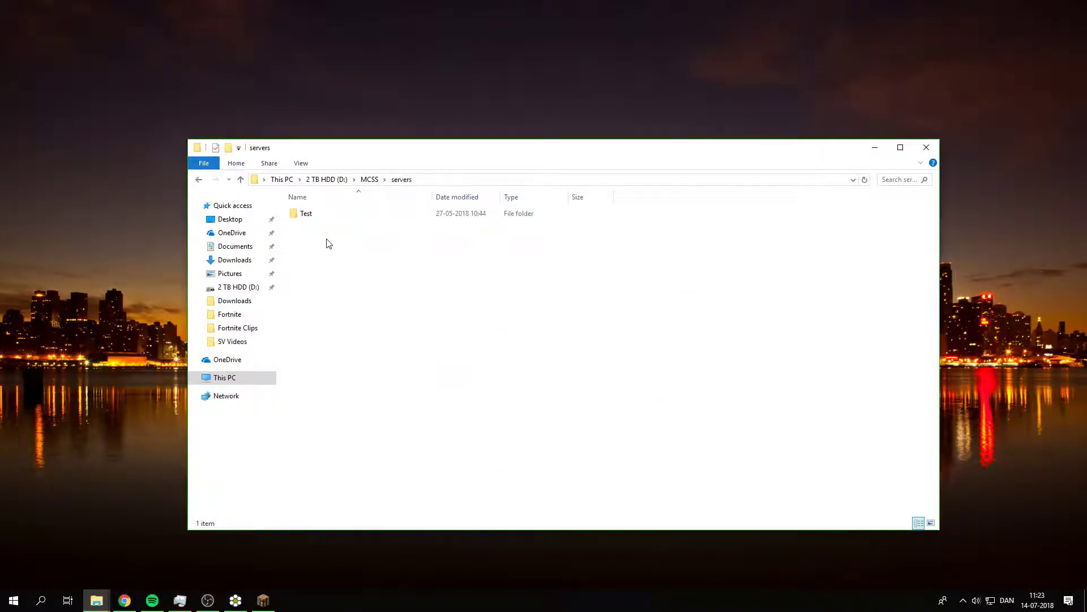
{"action": "double_click", "coordinate": [333, 214]}
{"action": "right_click", "coordinate": [374, 468]}
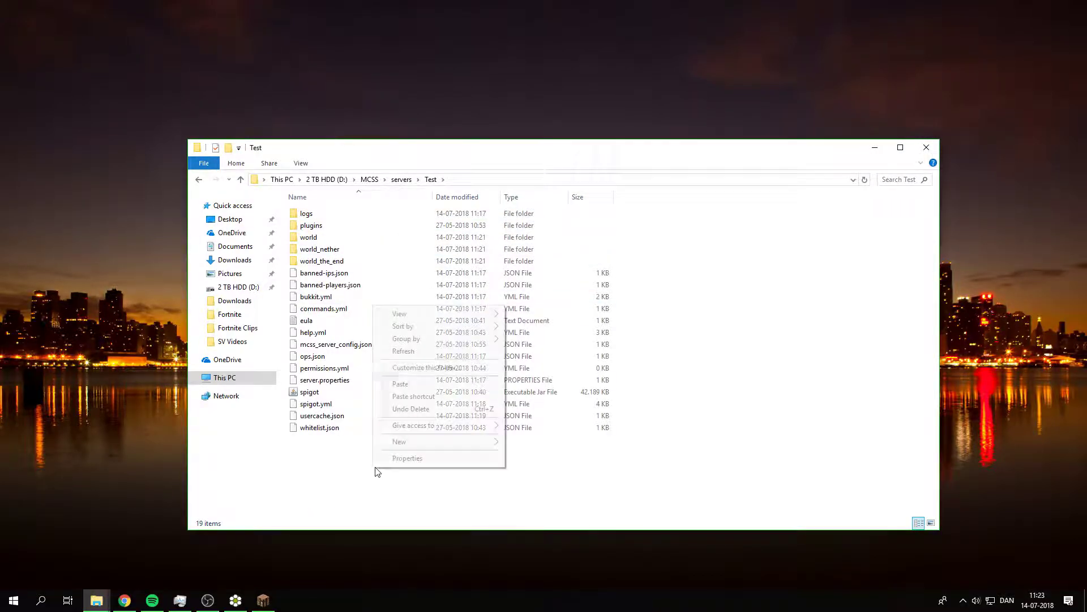
{"action": "left_click", "coordinate": [419, 386]}
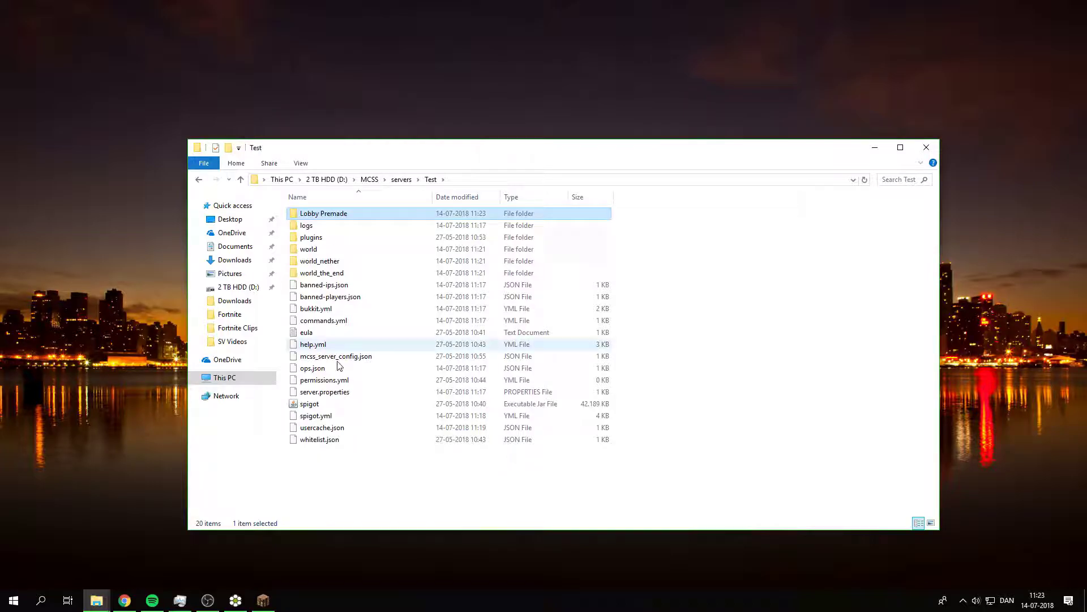
Step: Open the pasted Lobby Premade folder to check its contents
{"action": "left_click", "coordinate": [339, 395]}
{"action": "right_click", "coordinate": [335, 393]}
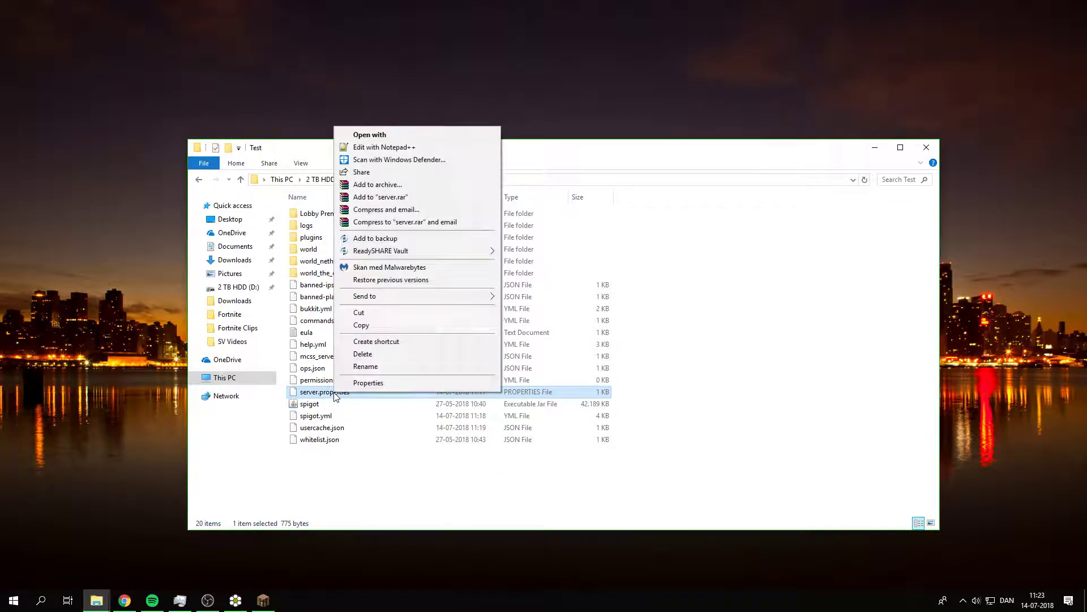
{"action": "left_click", "coordinate": [315, 216]}
{"action": "double_click", "coordinate": [338, 217]}
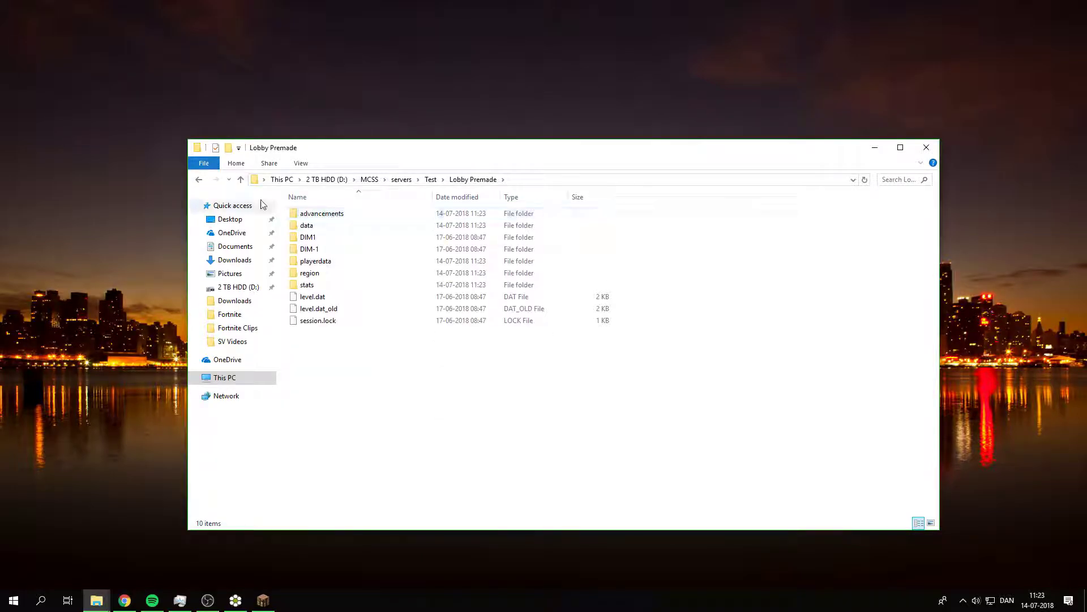
{"action": "left_click", "coordinate": [198, 180]}
Step: Copy the folder name 'Lobby Premade' while leaving the name unchanged
{"action": "right_click", "coordinate": [314, 215]}
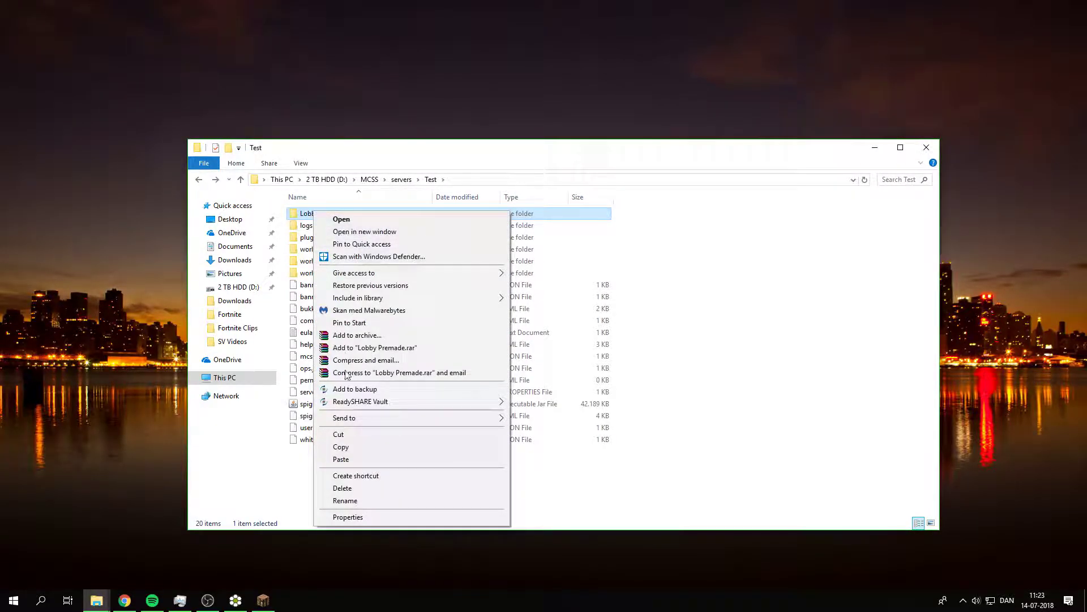
{"action": "left_click", "coordinate": [345, 500]}
{"action": "right_click", "coordinate": [343, 212]}
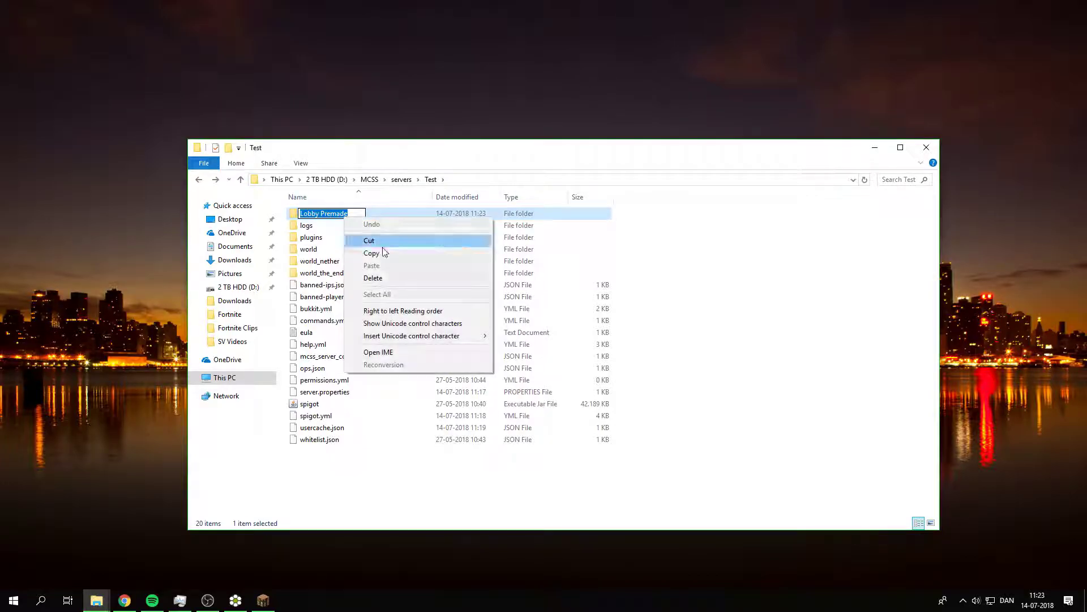
{"action": "left_click", "coordinate": [373, 251]}
{"action": "left_click", "coordinate": [690, 422]}
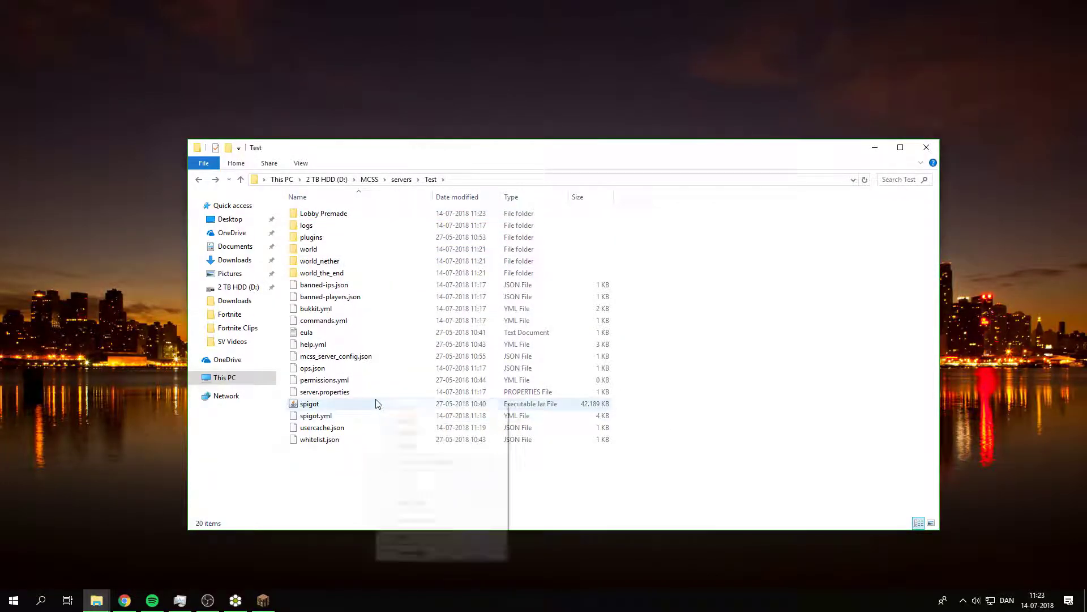
Step: Open the Test server's server.properties in Notepad++
{"action": "right_click", "coordinate": [352, 395]}
{"action": "left_click", "coordinate": [351, 394]}
{"action": "right_click", "coordinate": [347, 391]}
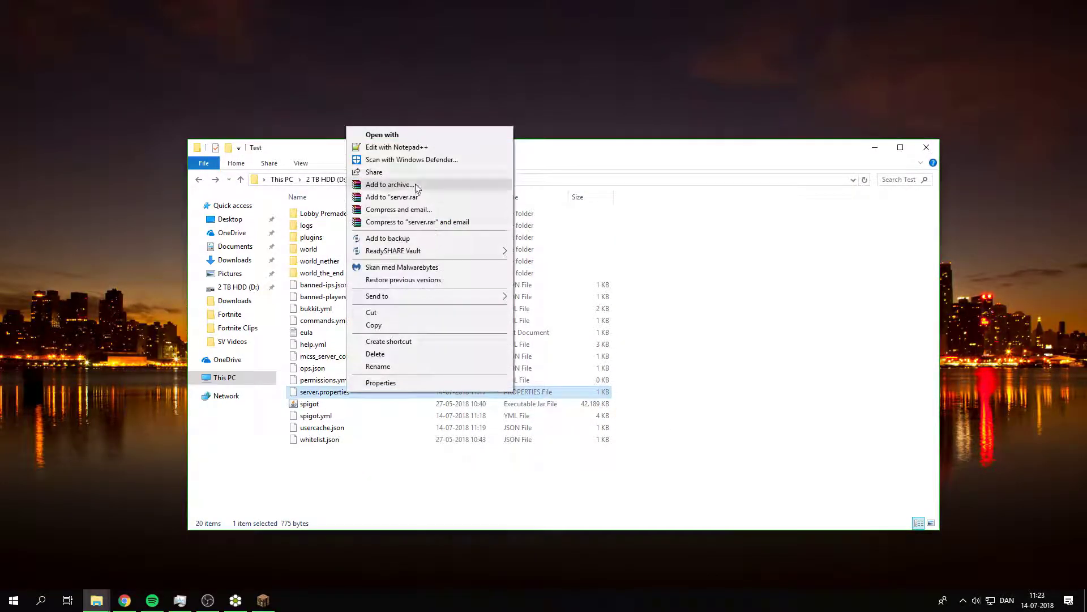
{"action": "left_click", "coordinate": [415, 149]}
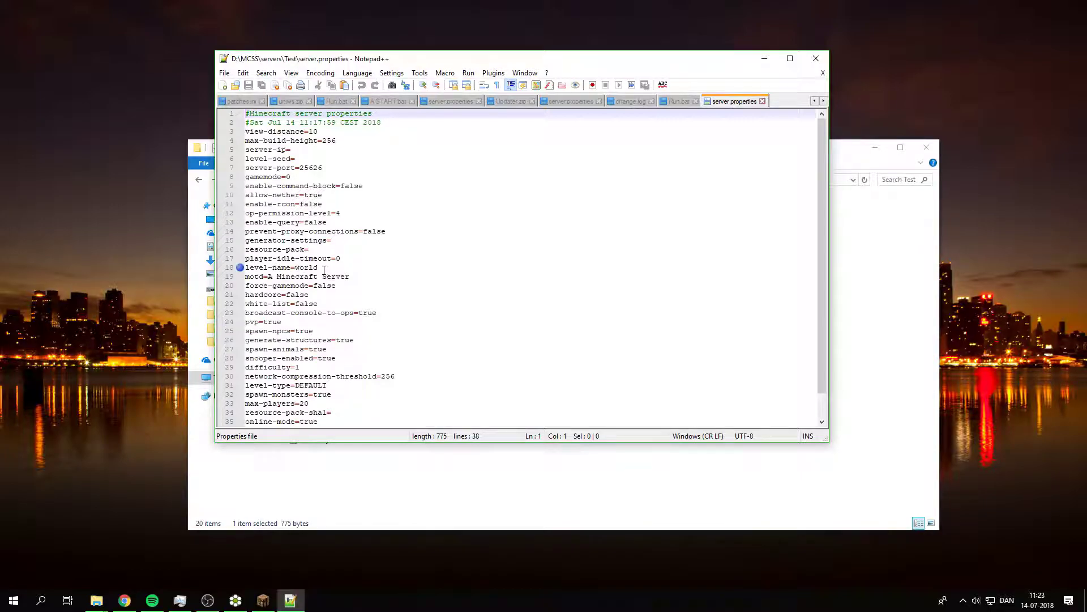
Step: Set line 18 to level-name=Lobby Premade, save, and close Notepad++ and Explorer
{"action": "left_click", "coordinate": [324, 269]}
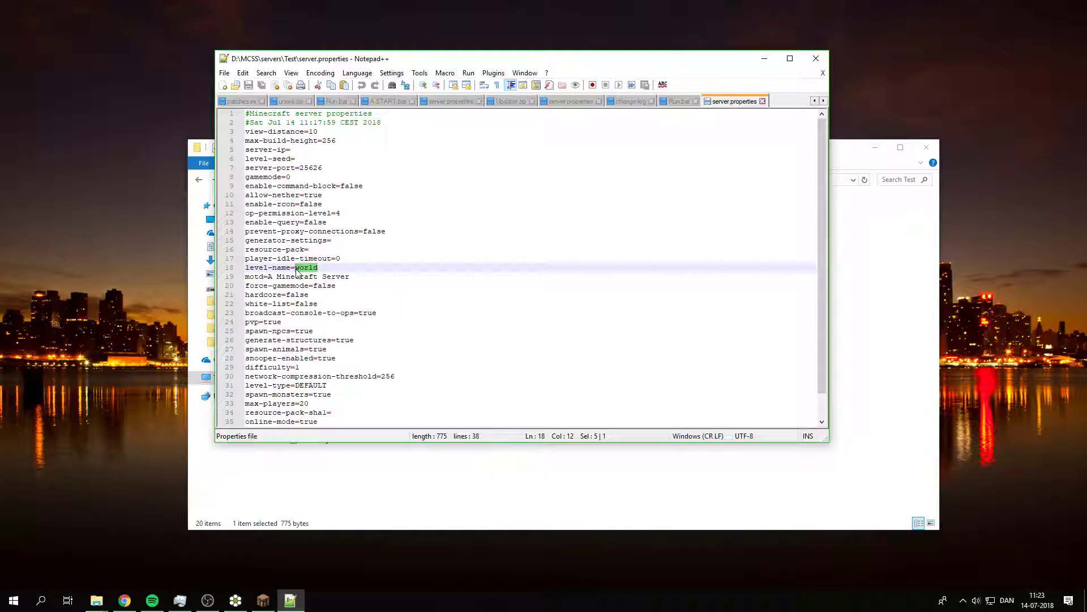
{"action": "type", "text": "Lobby Premade"}
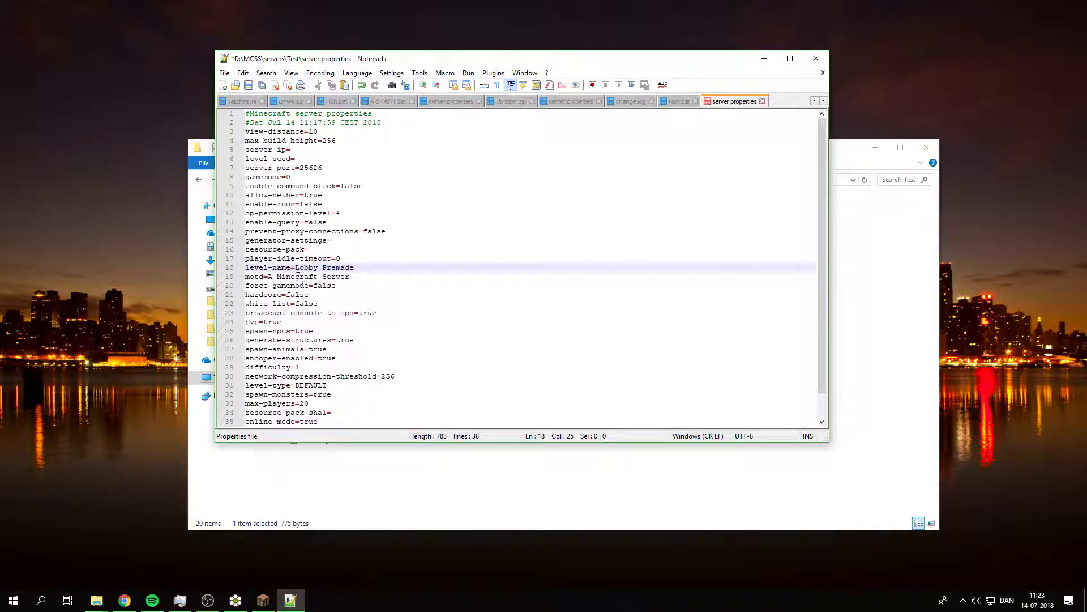
{"action": "left_click", "coordinate": [249, 85]}
{"action": "left_click", "coordinate": [815, 59]}
{"action": "left_click", "coordinate": [922, 149]}
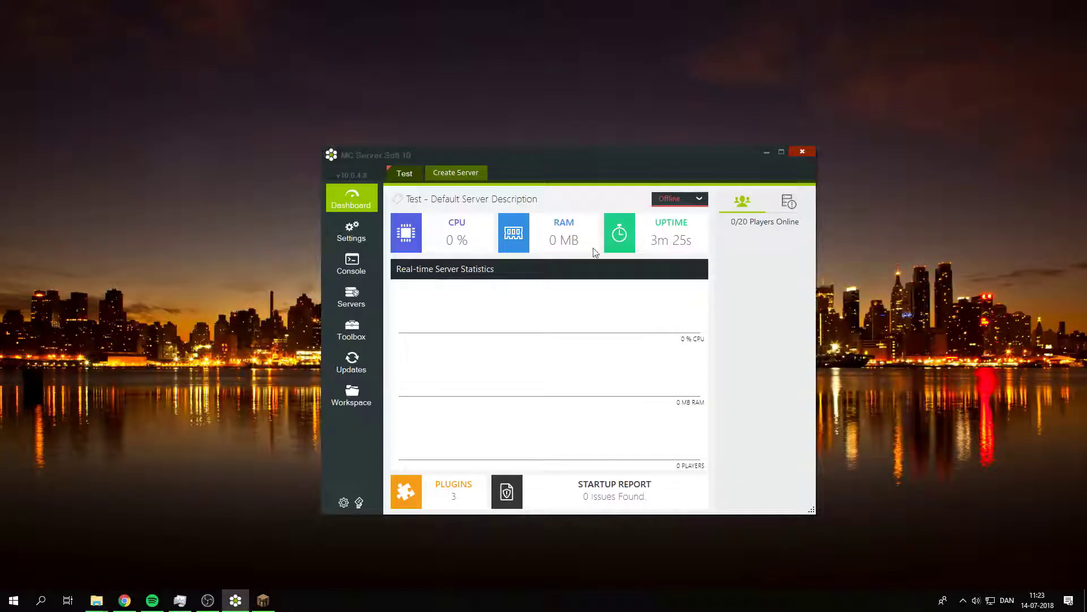
Step: Start the Test server, dismiss the outdated-server warning, and wait for 'Done' in the console
{"action": "left_click", "coordinate": [685, 221]}
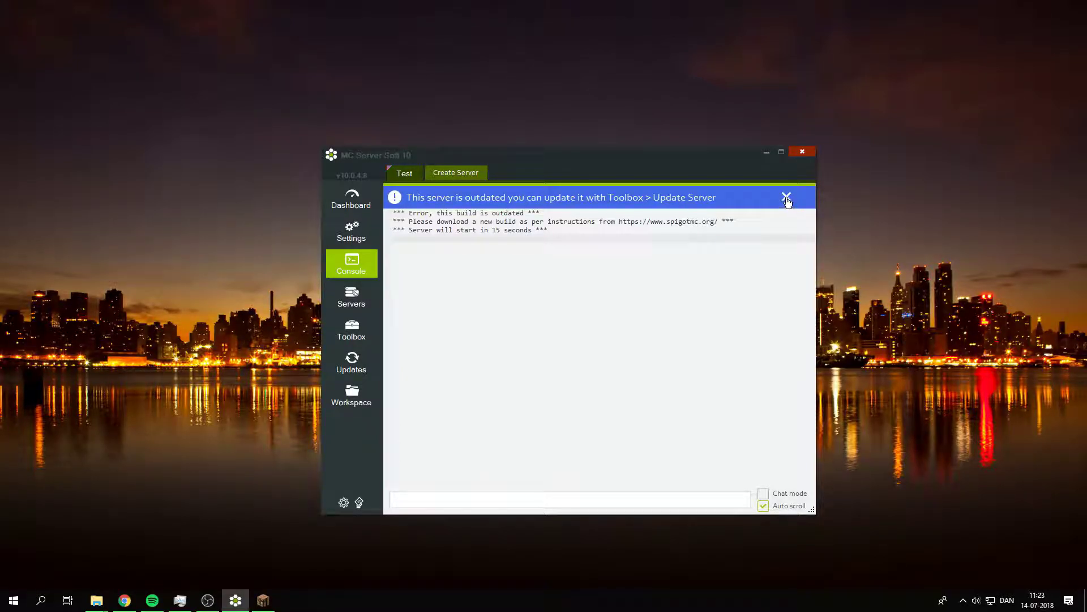
{"action": "left_click", "coordinate": [786, 198]}
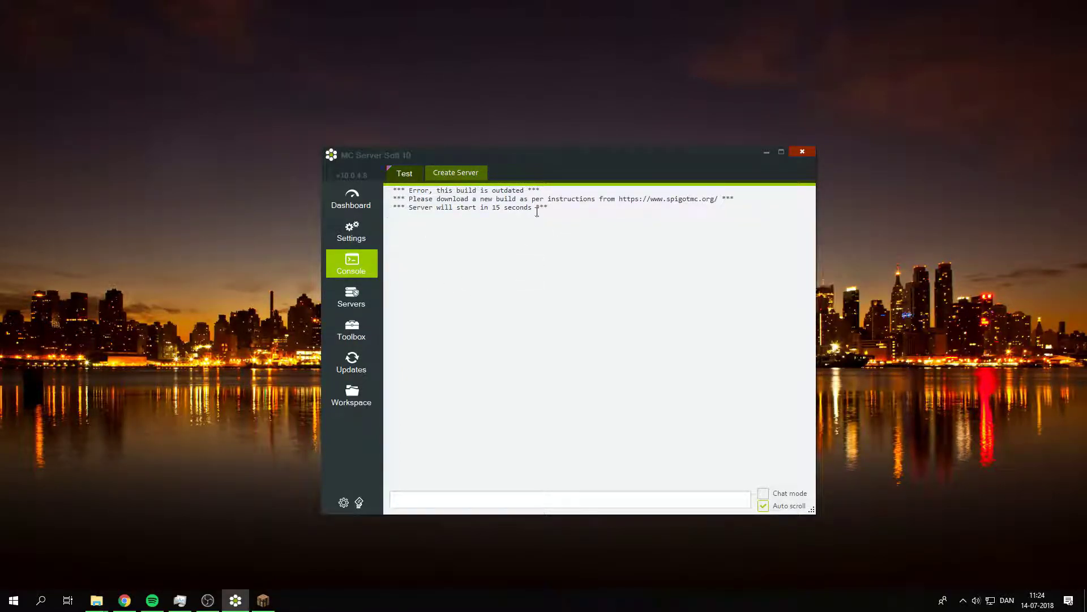
{"action": "left_click_drag", "start_coordinate": [557, 219], "coordinate": [396, 197]}
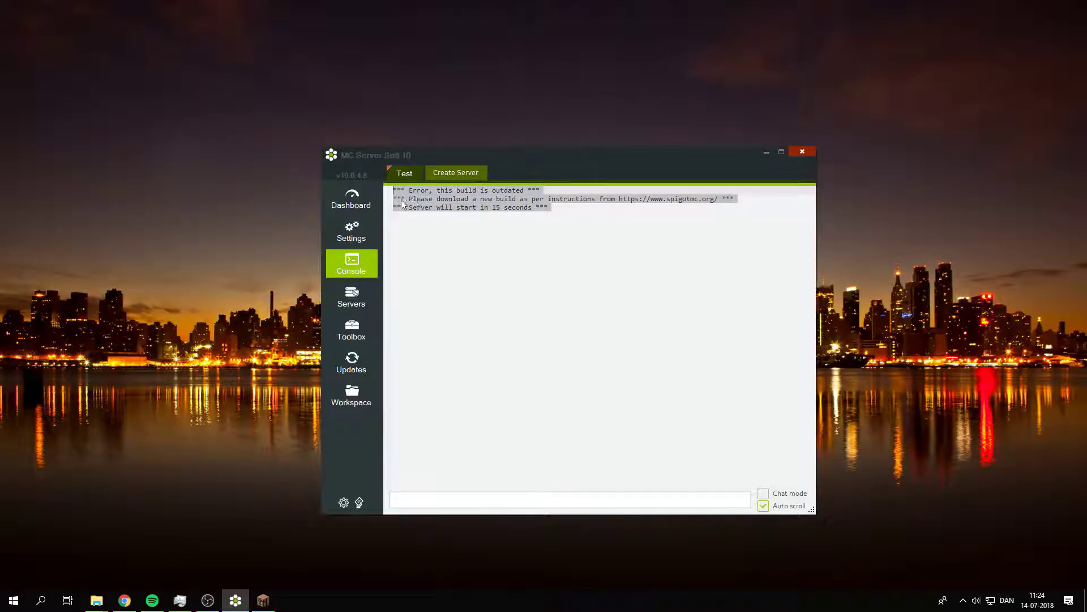
{"action": "left_click", "coordinate": [445, 208]}
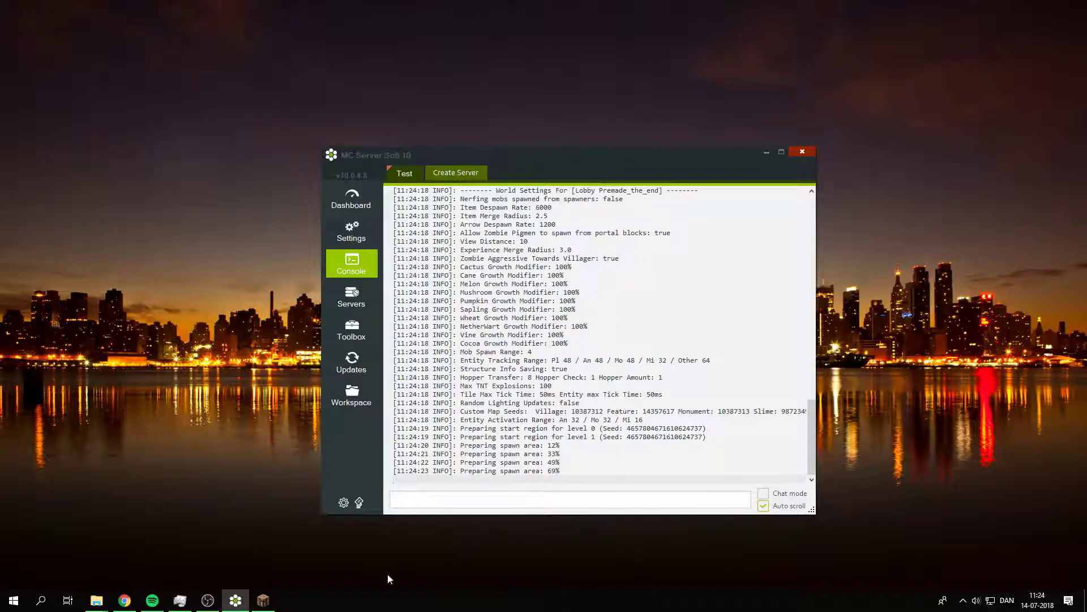
{"action": "mouse_move", "coordinate": [266, 604]}
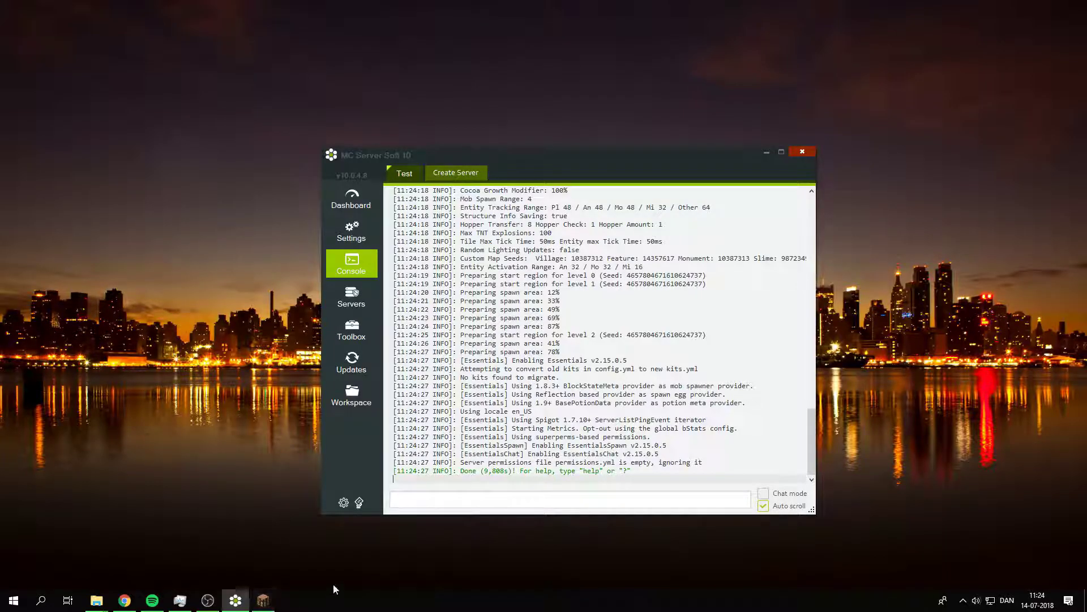
{"action": "left_click", "coordinate": [262, 599]}
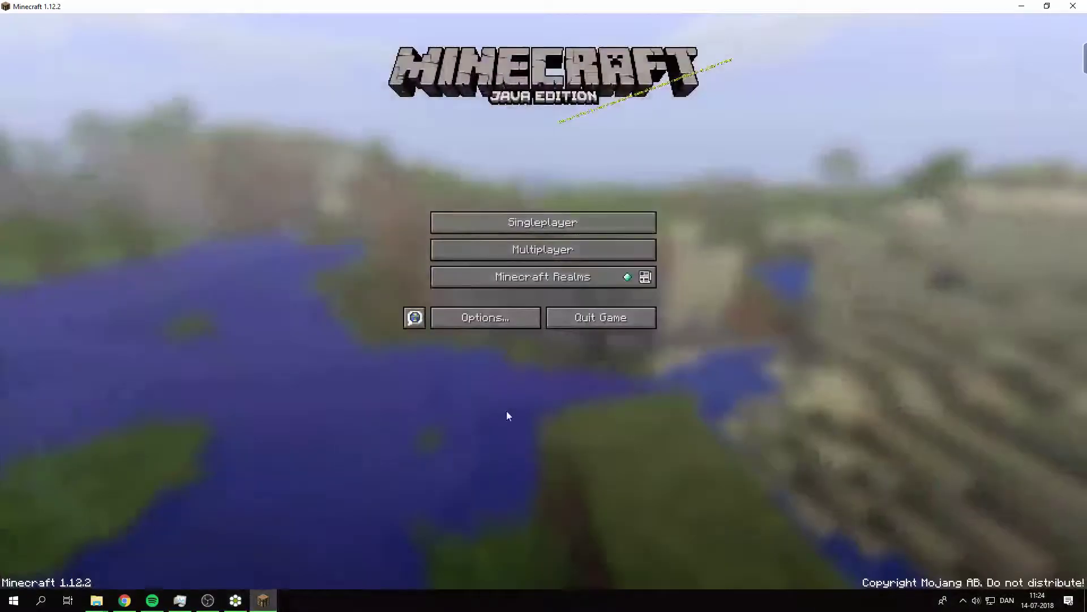
Step: Direct-connect to 0.0.0.0:25626 and fly up to view the Lobby Premade platform
{"action": "left_click", "coordinate": [562, 247]}
{"action": "left_click", "coordinate": [589, 543]}
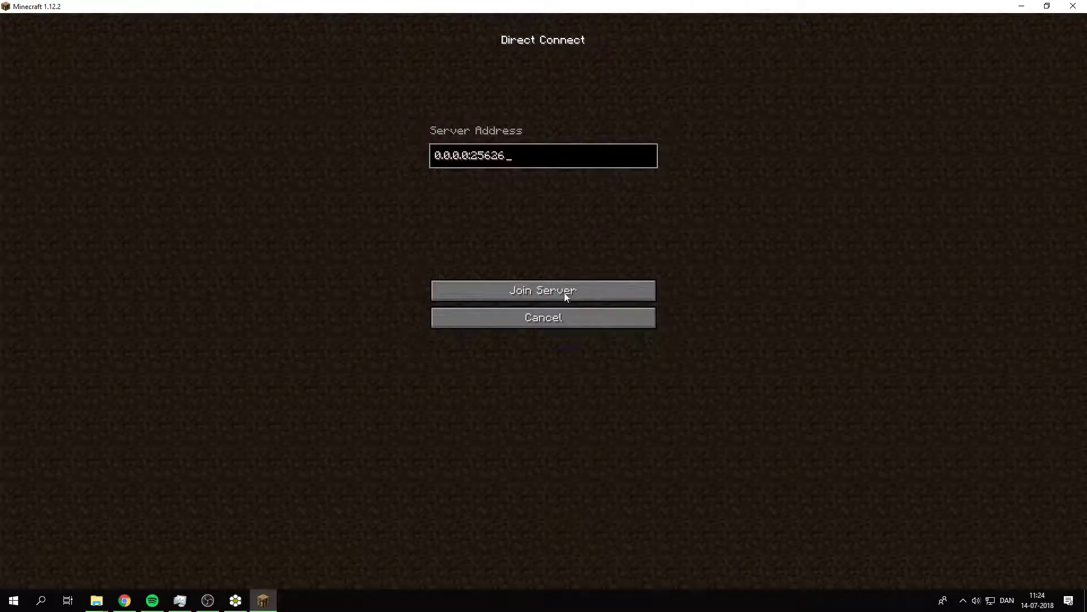
{"action": "left_click", "coordinate": [550, 291]}
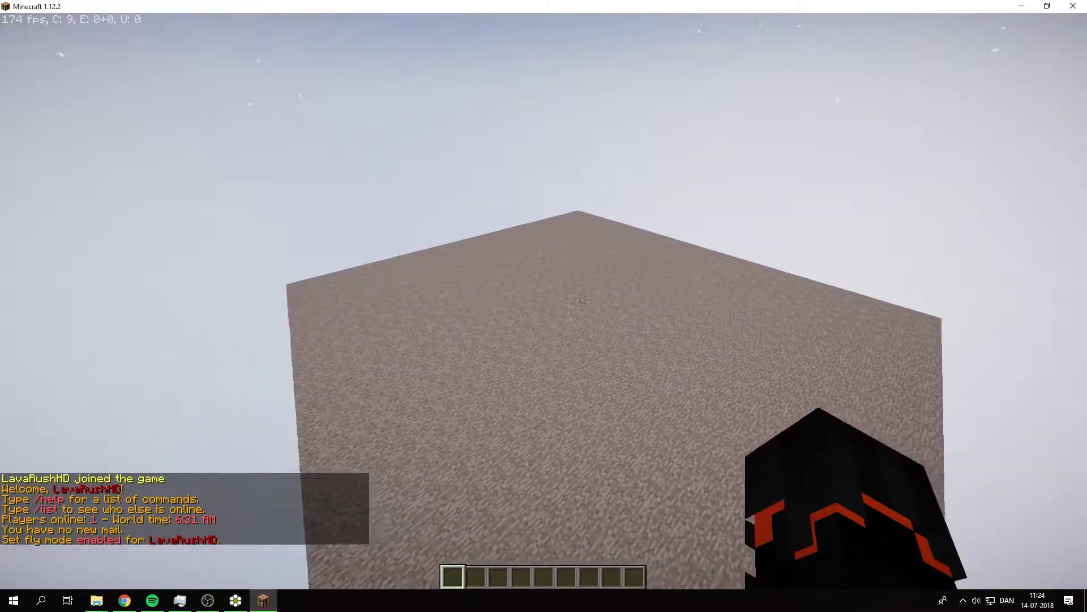
{"action": "key", "text": "space"}
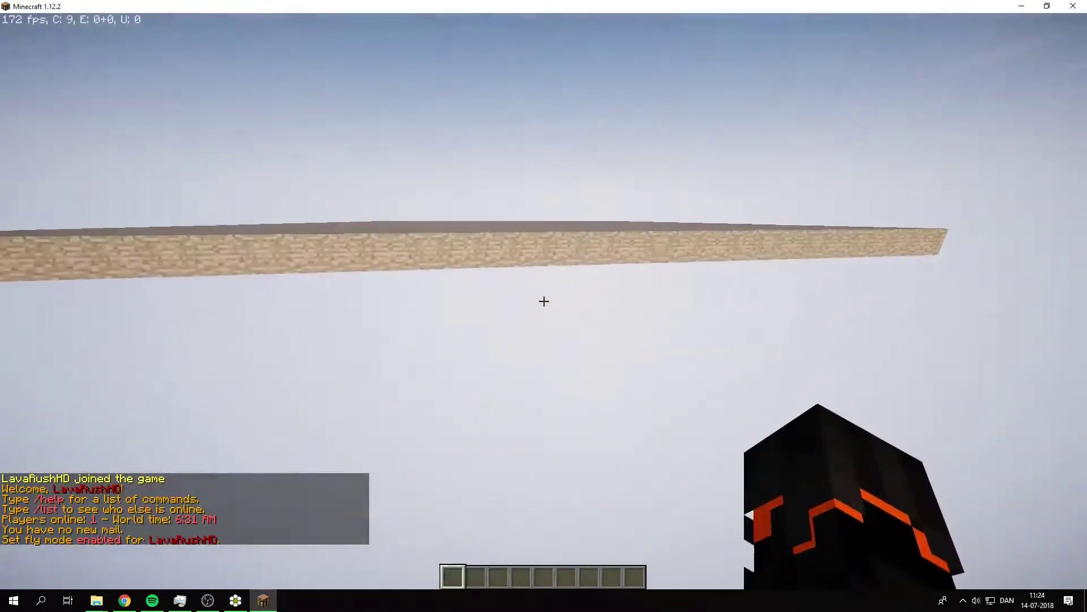
{"action": "key", "text": "space"}
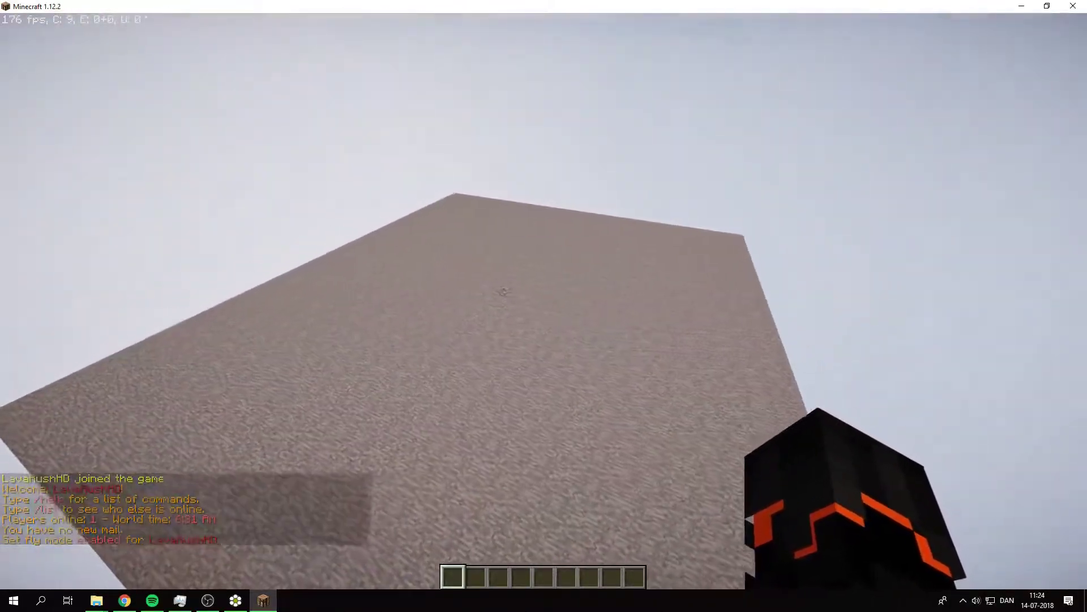
{"action": "key", "text": "super"}
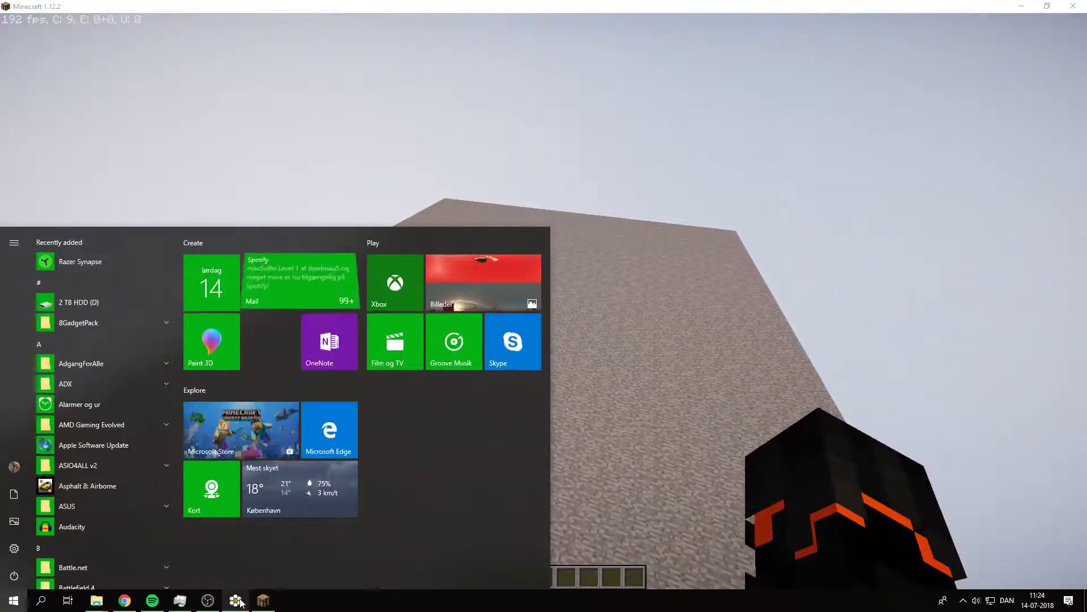
{"action": "left_click", "coordinate": [236, 600]}
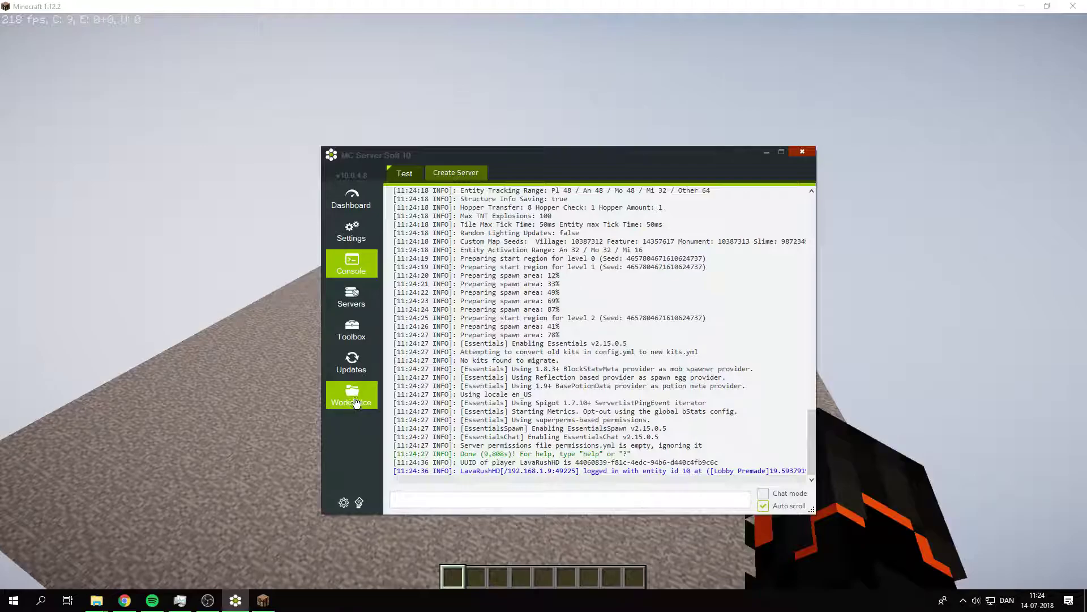
Step: Stop the Test server from the dashboard and open the workspace's servers folder
{"action": "left_click", "coordinate": [347, 205]}
{"action": "left_click", "coordinate": [680, 198]}
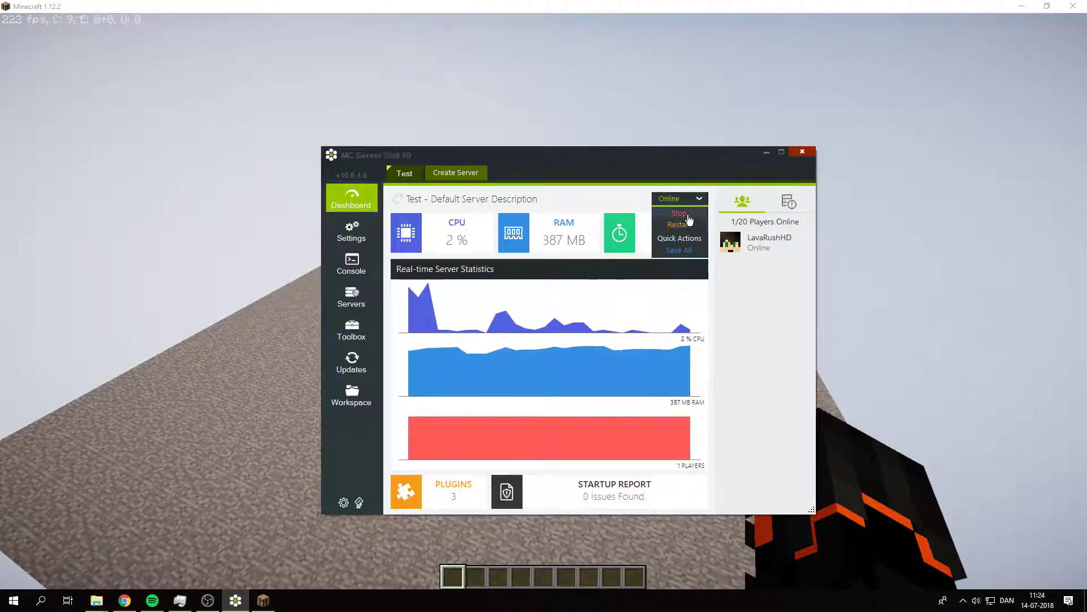
{"action": "left_click", "coordinate": [681, 213]}
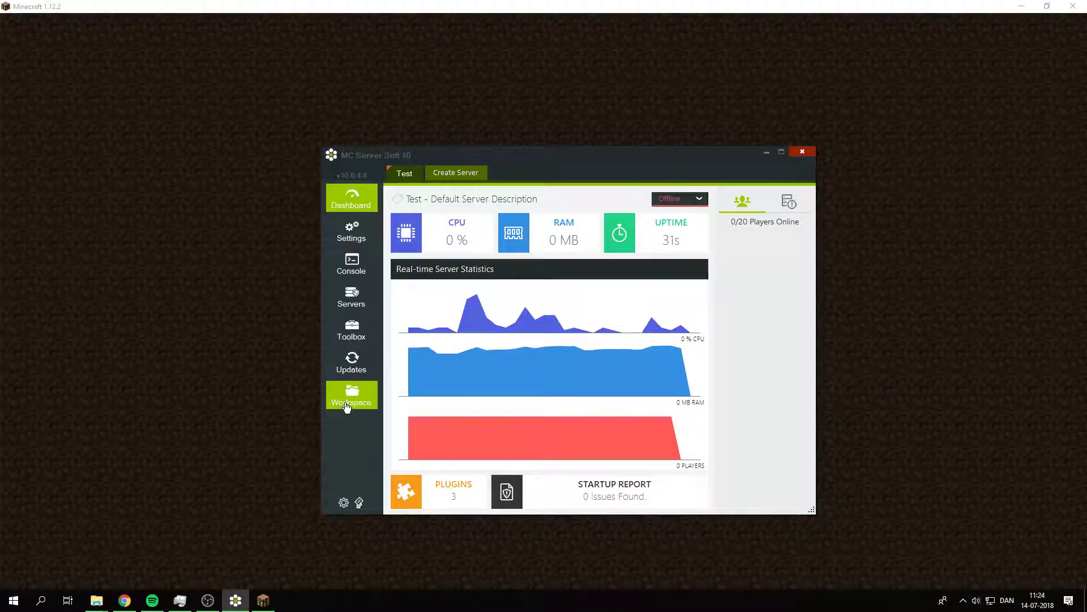
{"action": "left_click", "coordinate": [350, 403]}
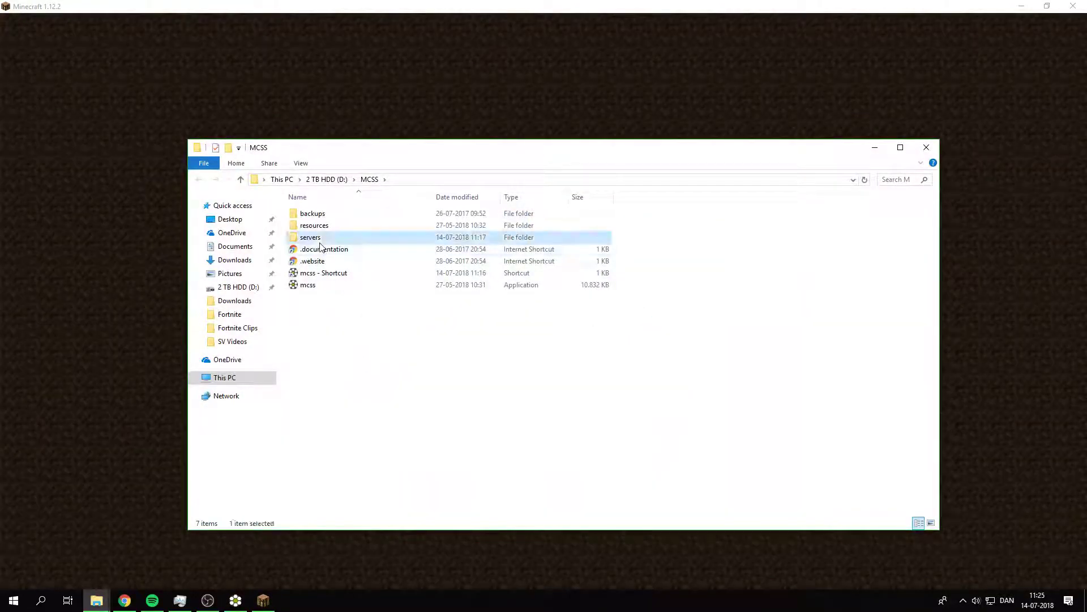
{"action": "double_click", "coordinate": [314, 236]}
Step: Edit the Test server's server.properties to level-name=world, save, and close Notepad++ and Explorer
{"action": "double_click", "coordinate": [326, 217]}
{"action": "right_click", "coordinate": [338, 417]}
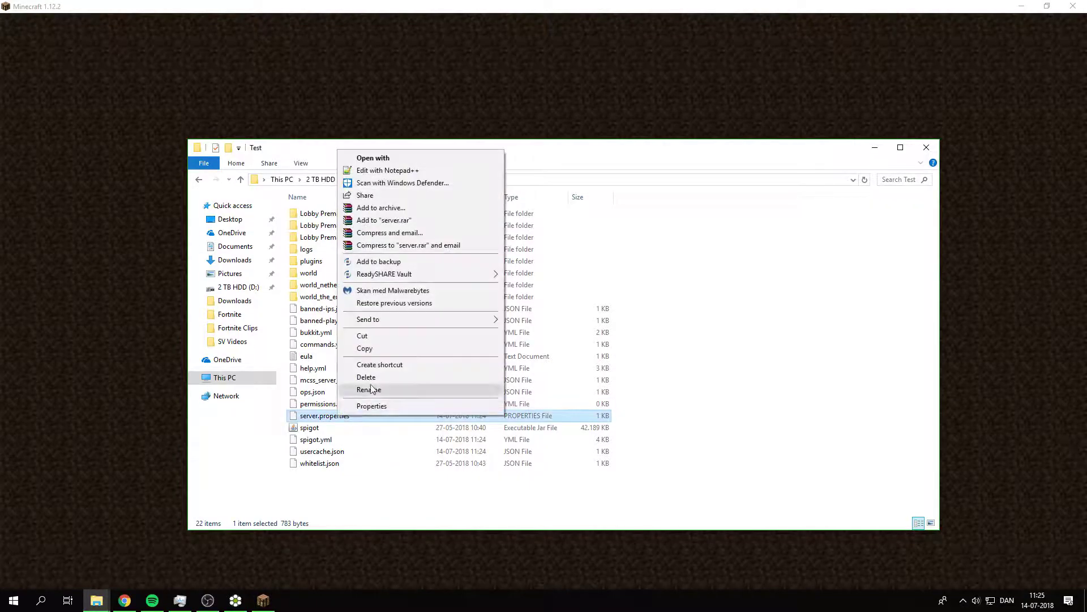
{"action": "left_click", "coordinate": [396, 166]}
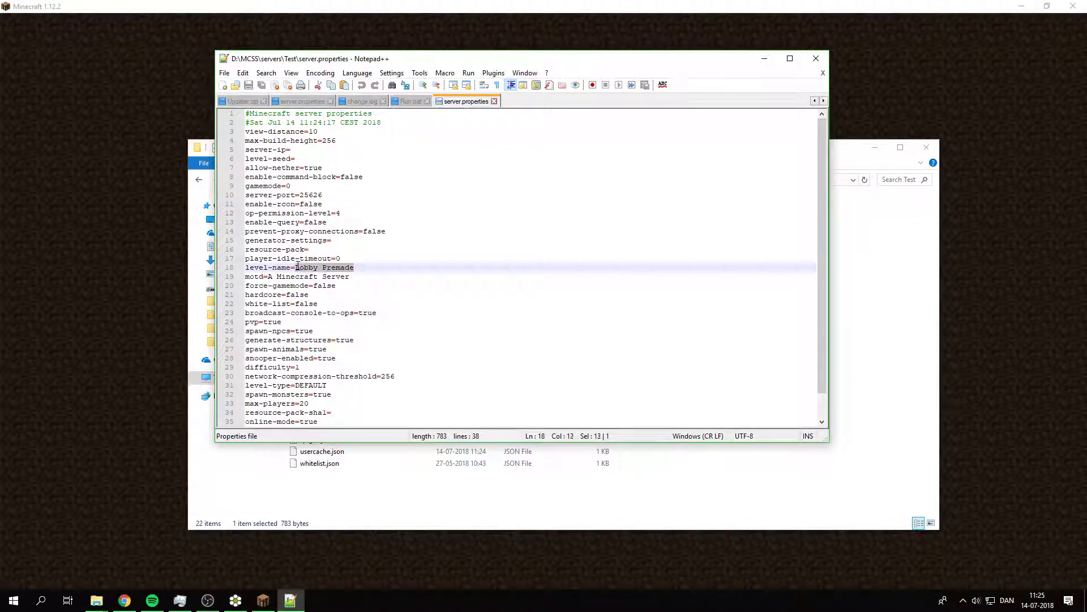
{"action": "type", "text": "worl"}
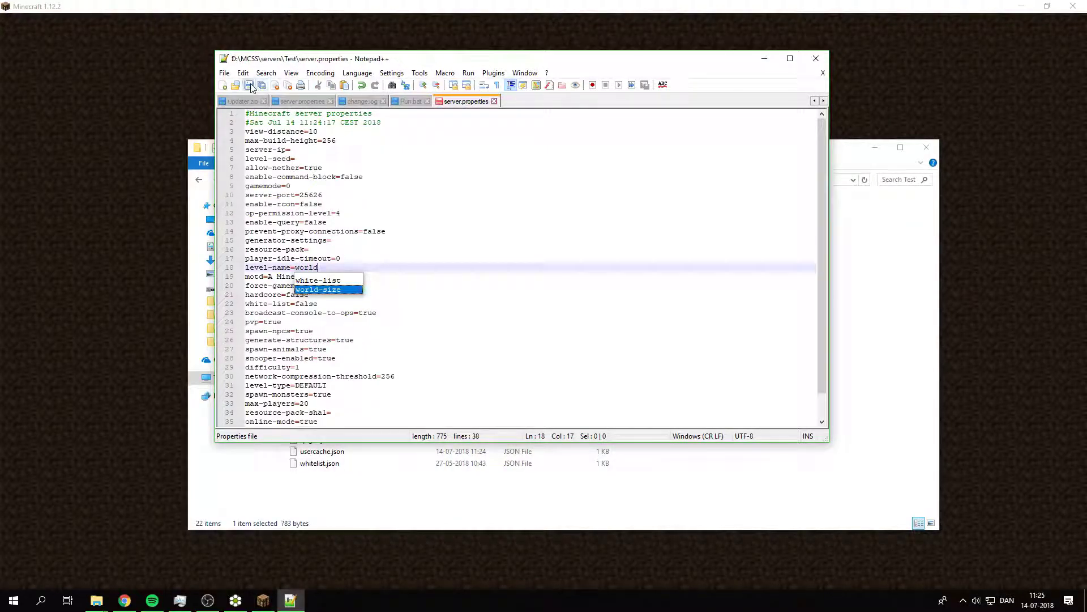
{"action": "left_click", "coordinate": [816, 59]}
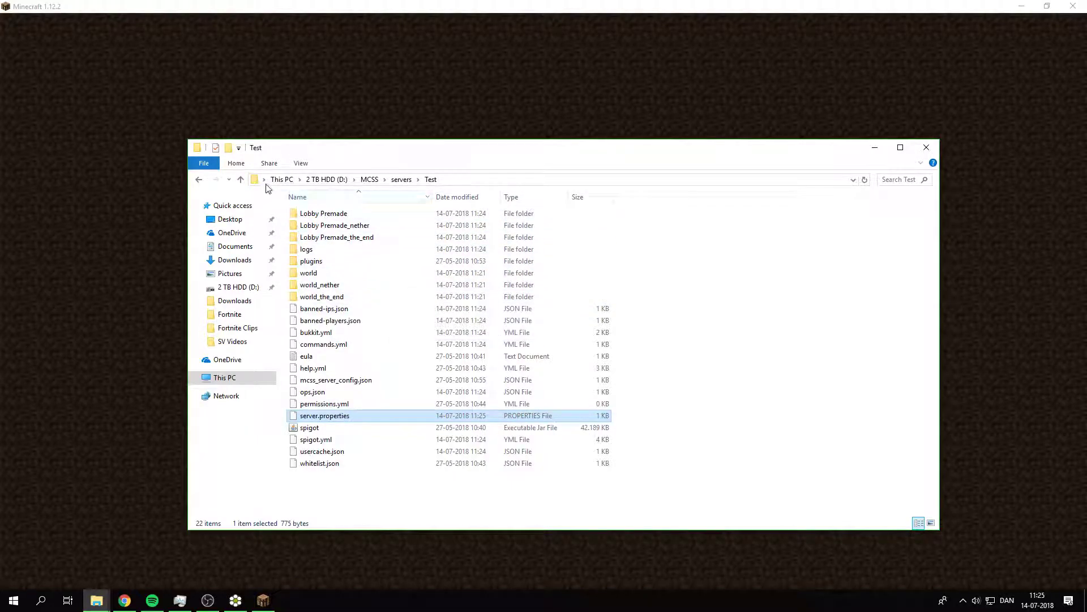
{"action": "left_click", "coordinate": [926, 148]}
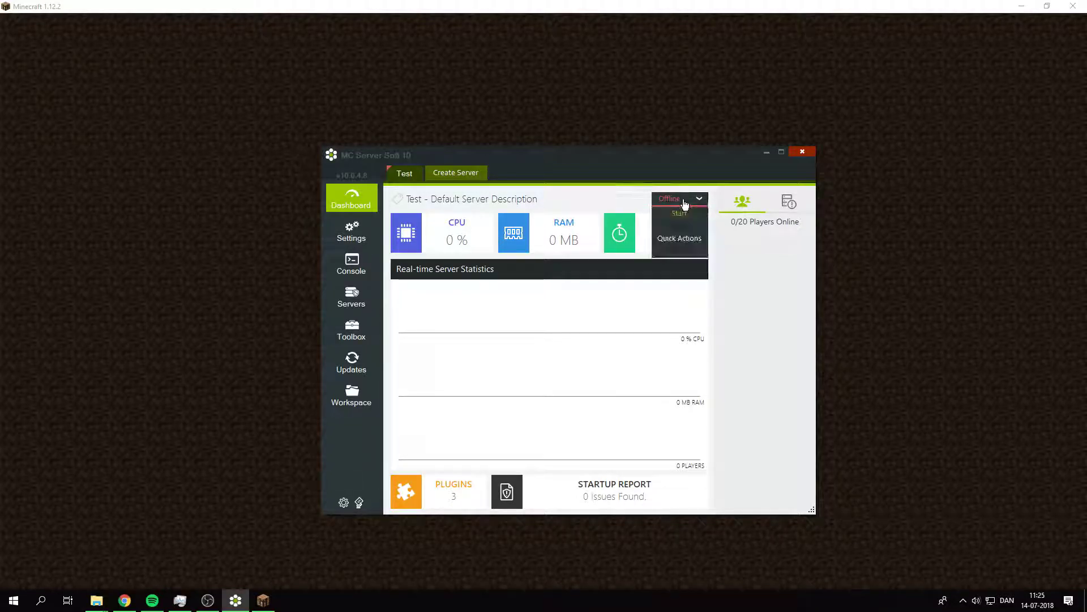
Step: Restart the Test server, dismiss the outdated warning, and let it load the world level
{"action": "left_click", "coordinate": [683, 220]}
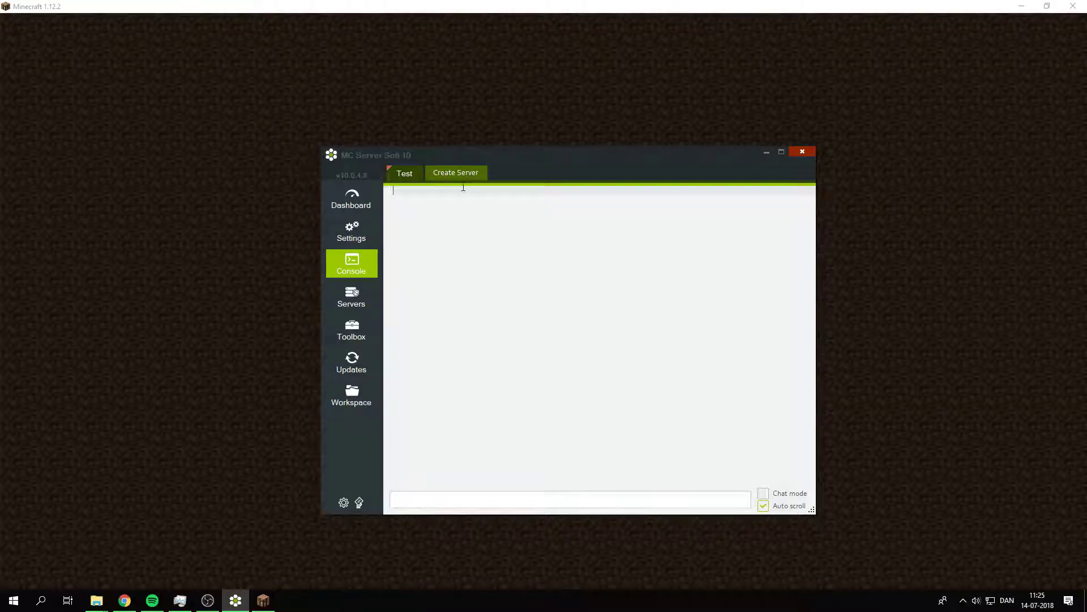
{"action": "left_click", "coordinate": [785, 193]}
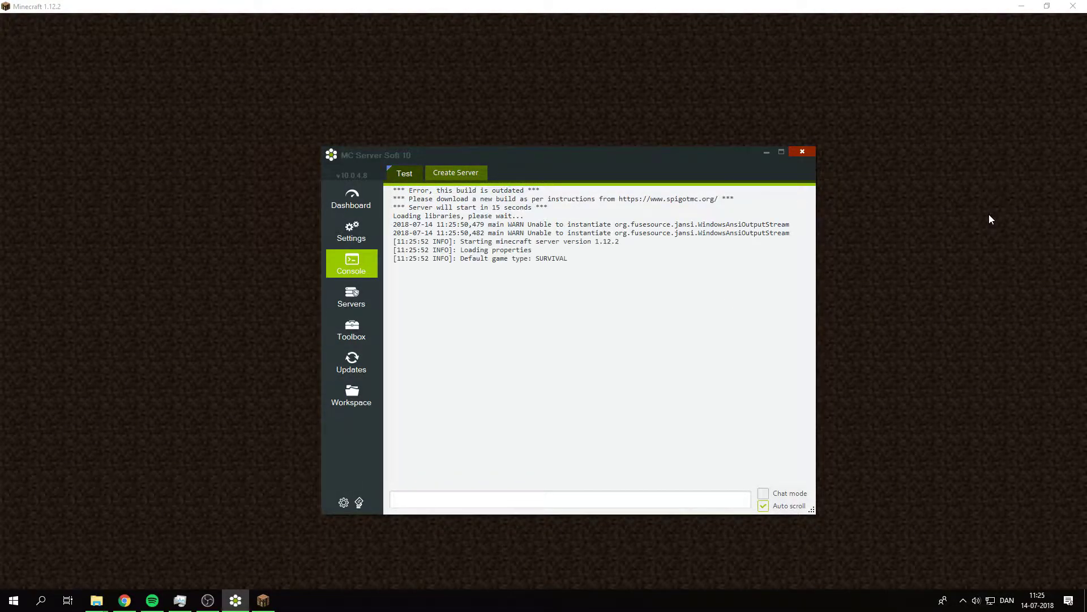
{"action": "left_click", "coordinate": [263, 601]}
Step: Rejoin the local server via Direct Connect from the multiplayer server list
{"action": "left_click", "coordinate": [577, 334]}
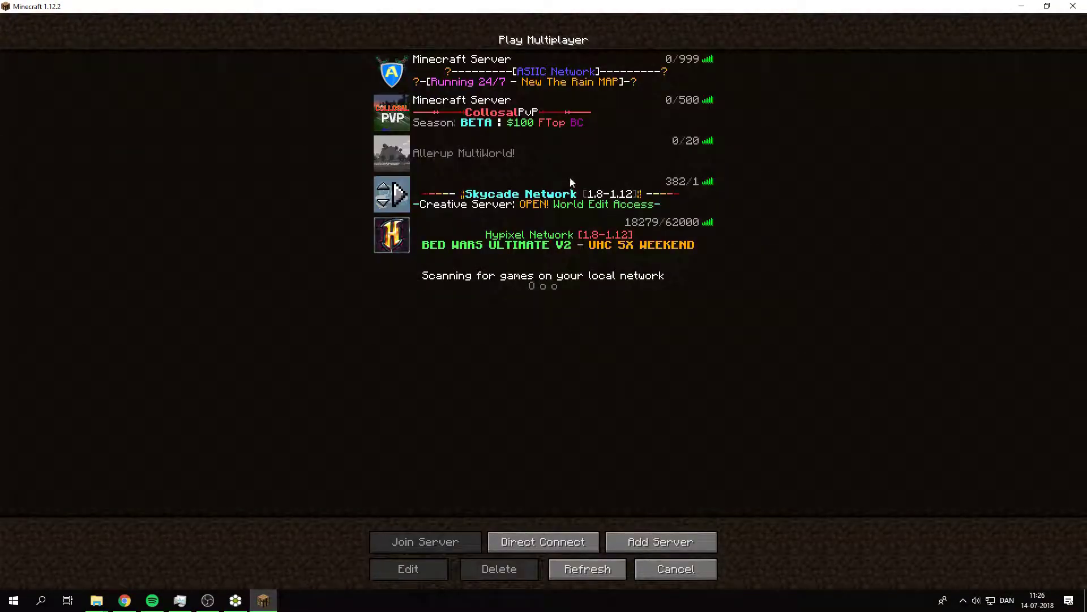
{"action": "left_click", "coordinate": [580, 537]}
{"action": "left_click", "coordinate": [626, 291]}
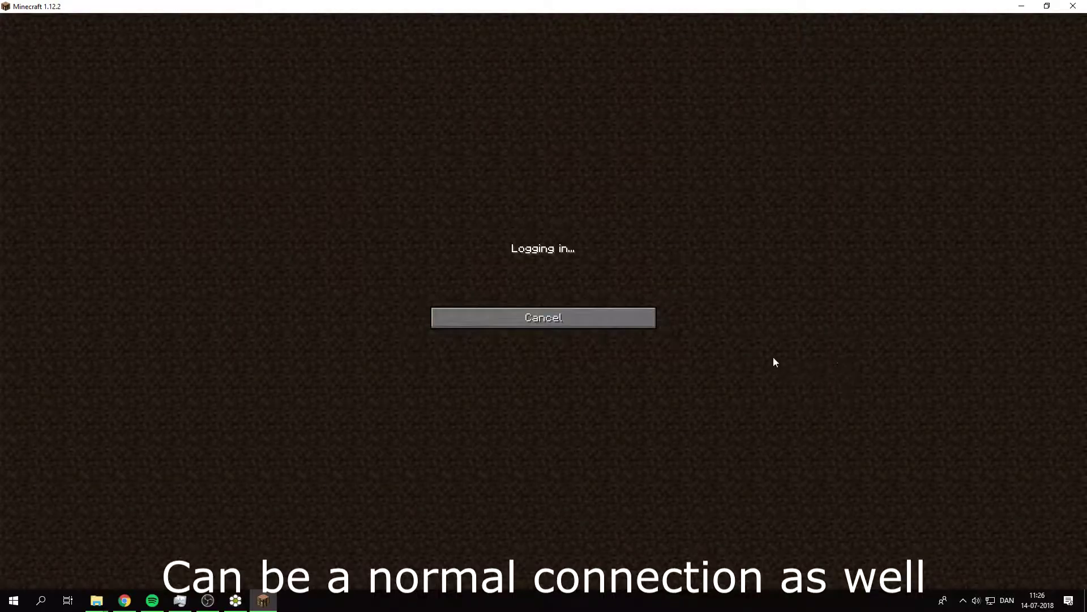